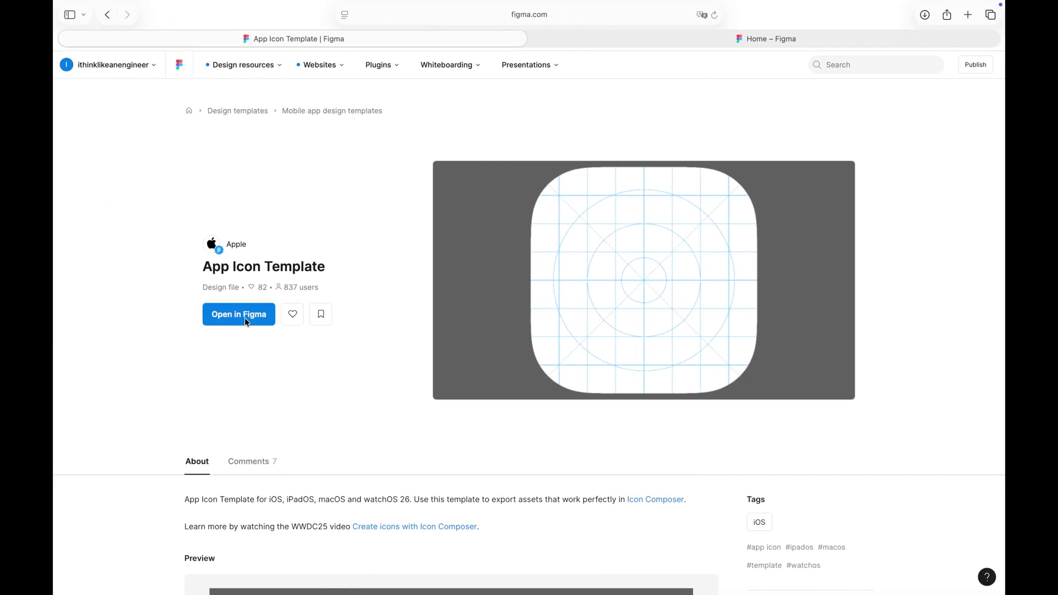
Step: Open a draft copy of the App Icon Template and expand its layer list
{"action": "left_click", "coordinate": [247, 322]}
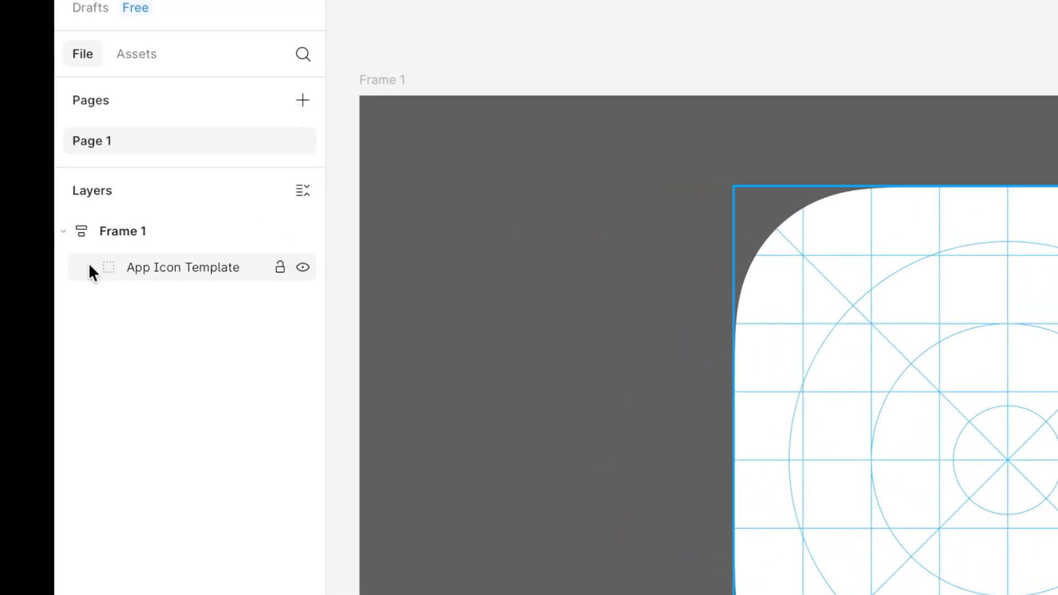
{"action": "left_click", "coordinate": [90, 269]}
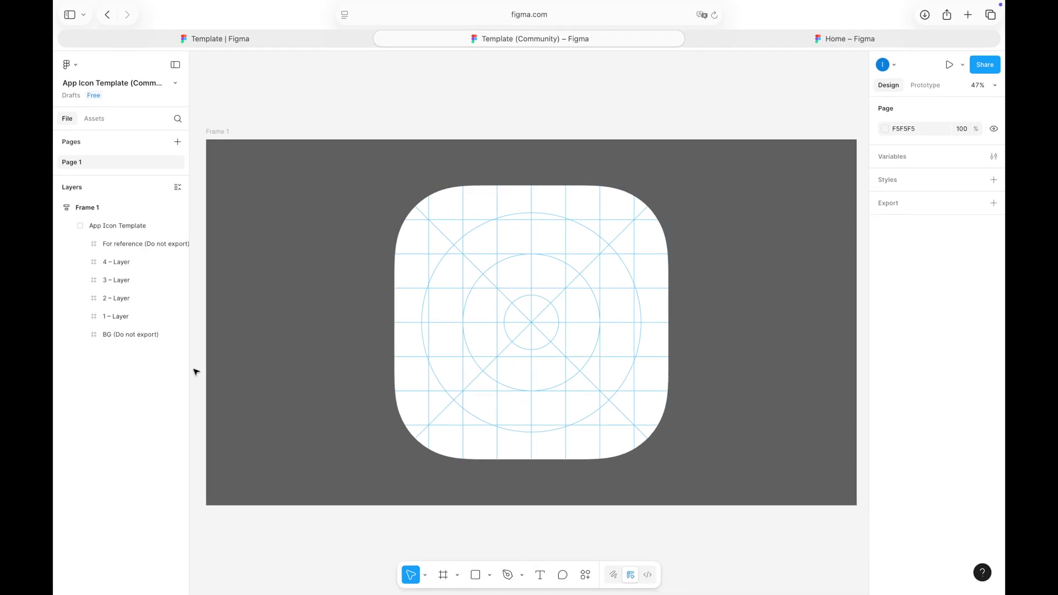
{"action": "left_click_drag", "start_coordinate": [195, 372], "coordinate": [214, 364]}
Step: Hide and reshow the reference grid and white BG layers to inspect the template
{"action": "left_click", "coordinate": [130, 243]}
{"action": "left_click", "coordinate": [203, 244]}
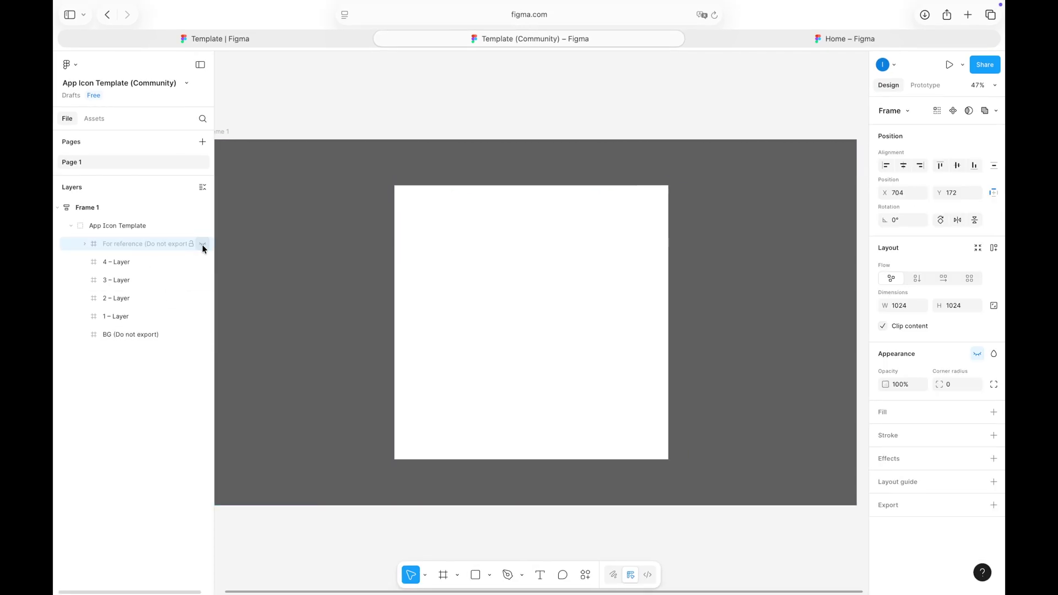
{"action": "left_click", "coordinate": [203, 245]}
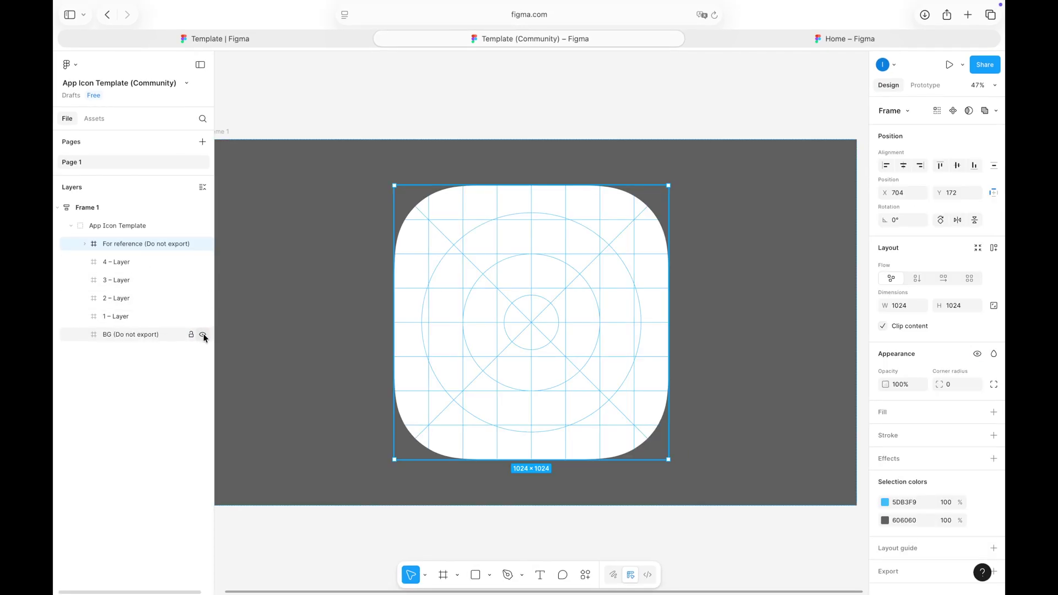
{"action": "left_click", "coordinate": [203, 335]}
{"action": "left_click", "coordinate": [203, 334]}
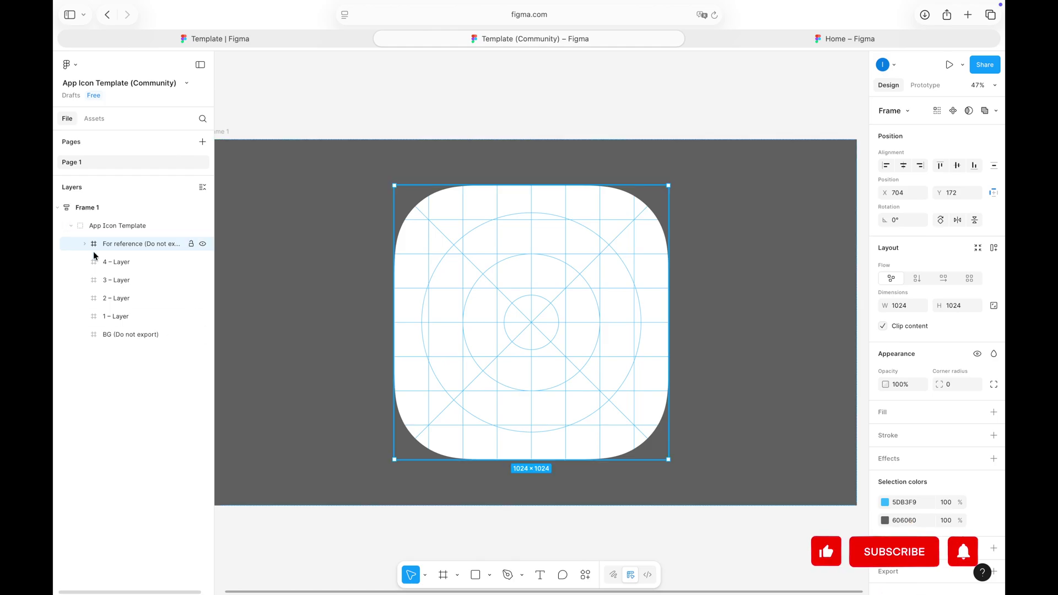
{"action": "key", "text": "Escape"}
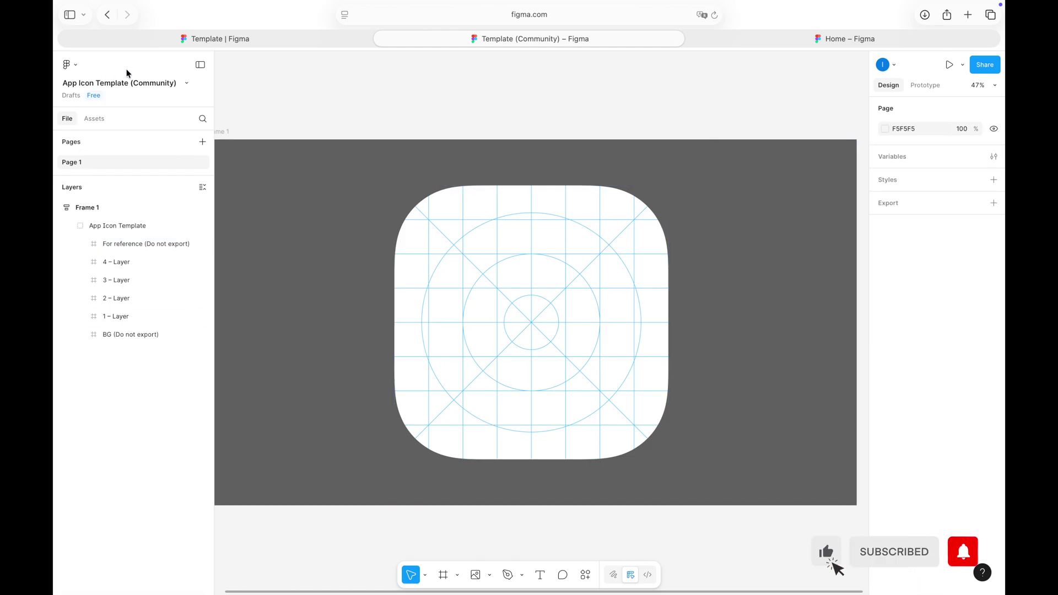
{"action": "left_click", "coordinate": [58, 208]}
{"action": "left_click", "coordinate": [58, 207]}
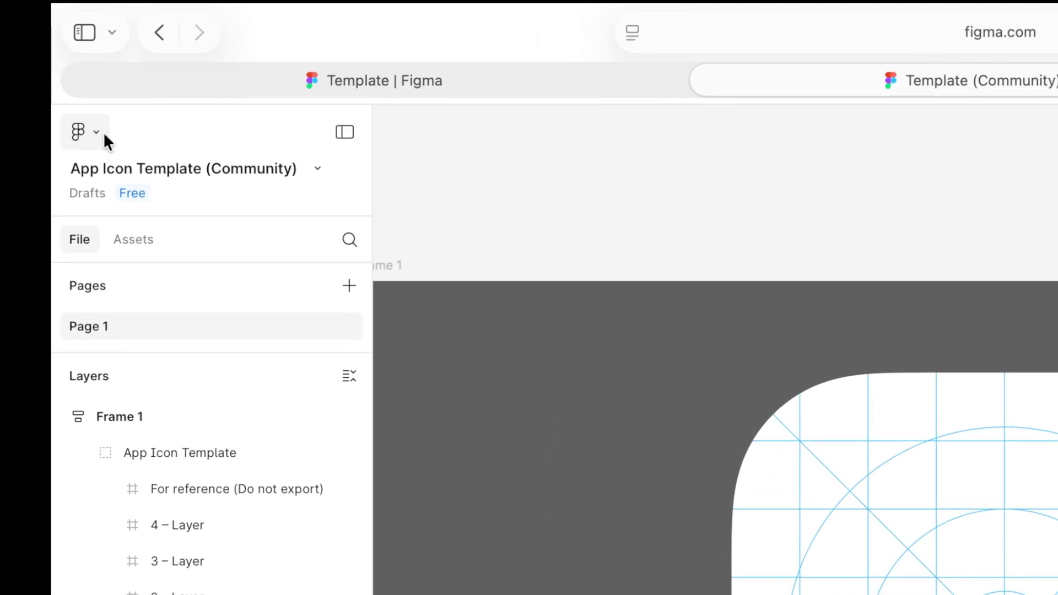
Step: Place the SBox.jpeg image at the canvas's top-right, beside the icon template
{"action": "left_click", "coordinate": [78, 64]}
{"action": "mouse_move", "coordinate": [140, 273]}
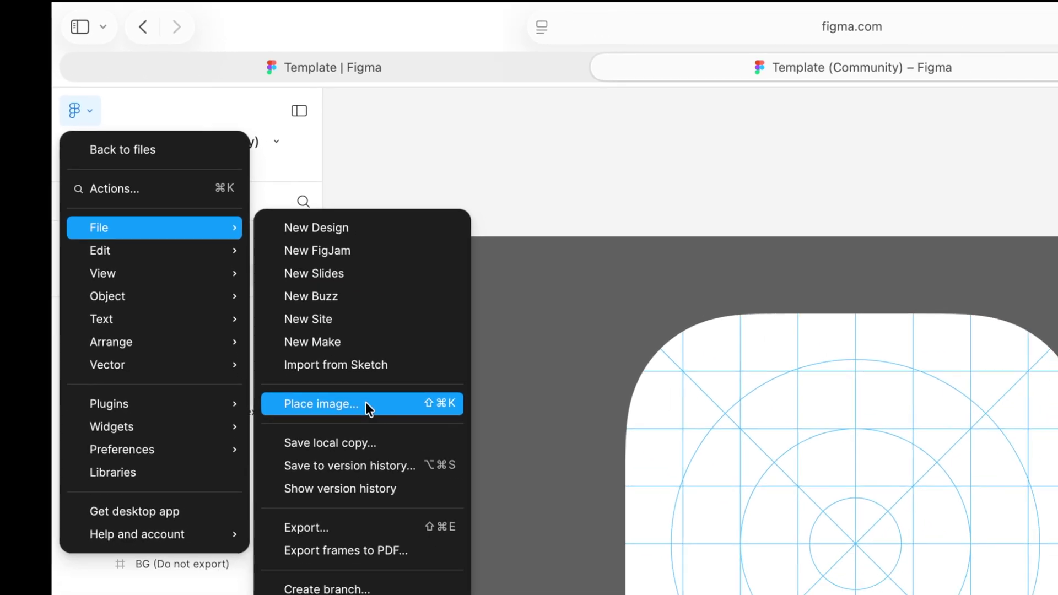
{"action": "left_click", "coordinate": [430, 481]}
{"action": "left_click", "coordinate": [467, 152]}
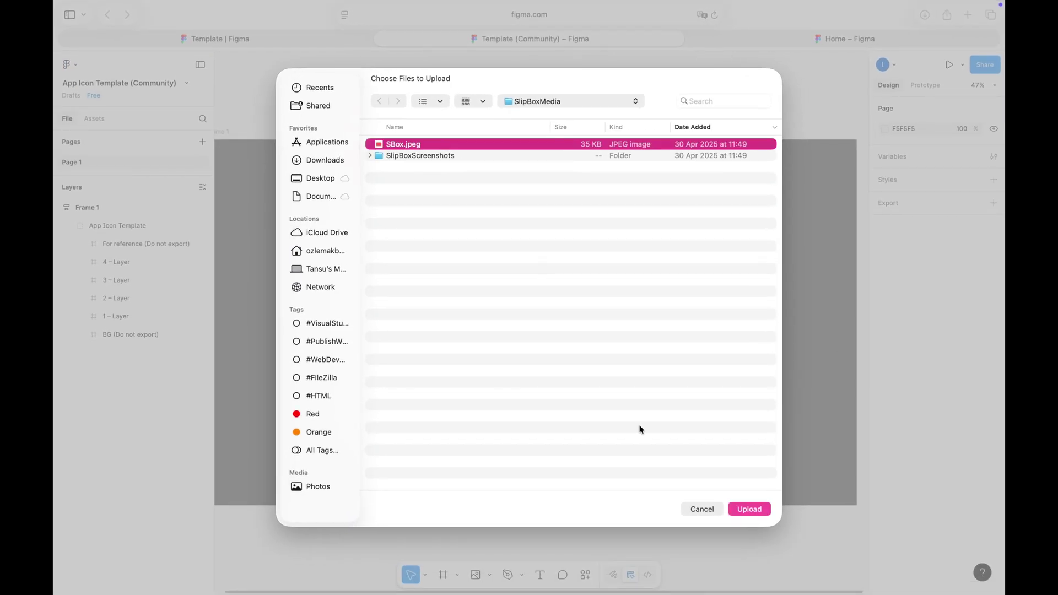
{"action": "left_click", "coordinate": [749, 509]}
{"action": "left_click", "coordinate": [535, 177]}
{"action": "left_click_drag", "start_coordinate": [535, 177], "coordinate": [781, 203]}
{"action": "left_click", "coordinate": [772, 307]}
{"action": "left_click", "coordinate": [267, 541]}
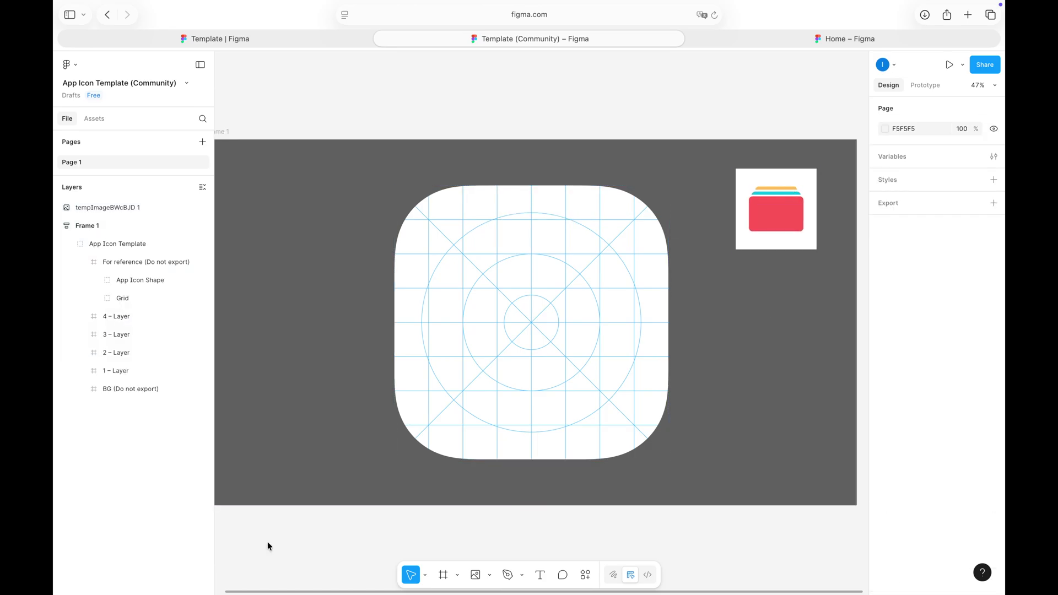
Step: Draw a frame in the icon's lower middle, filled with the image's red and corner radius 64
{"action": "left_click", "coordinate": [127, 370]}
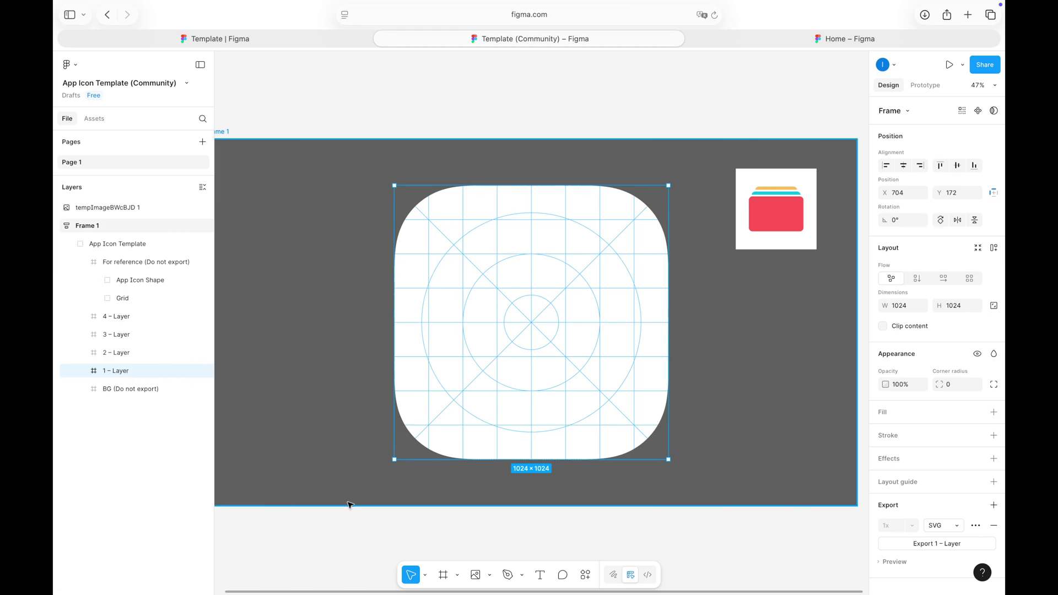
{"action": "left_click", "coordinate": [444, 576]}
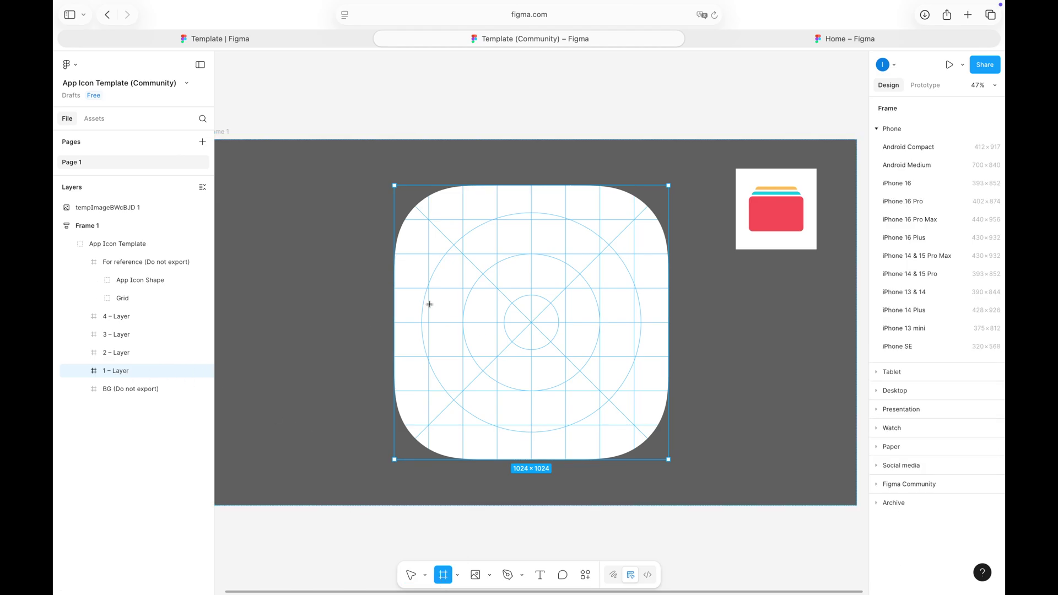
{"action": "left_click_drag", "start_coordinate": [429, 304], "coordinate": [634, 409]}
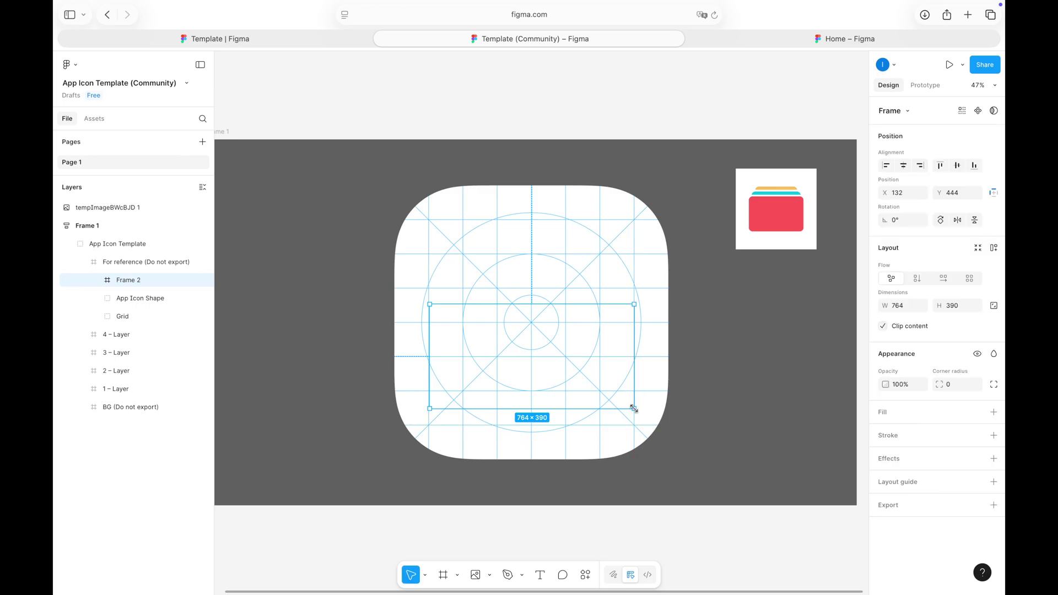
{"action": "left_click", "coordinate": [994, 413]}
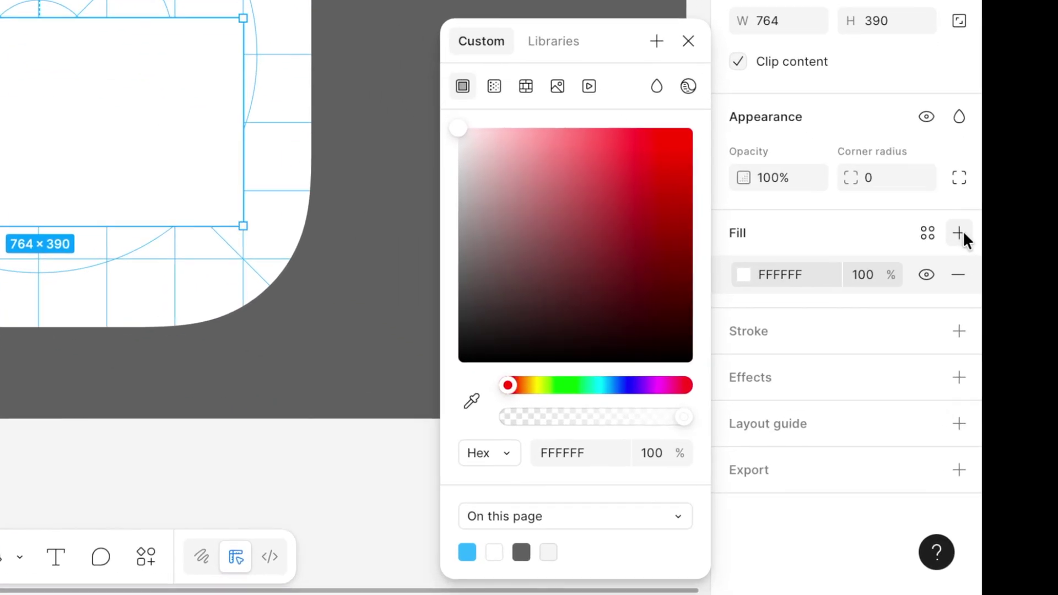
{"action": "left_click", "coordinate": [467, 400]}
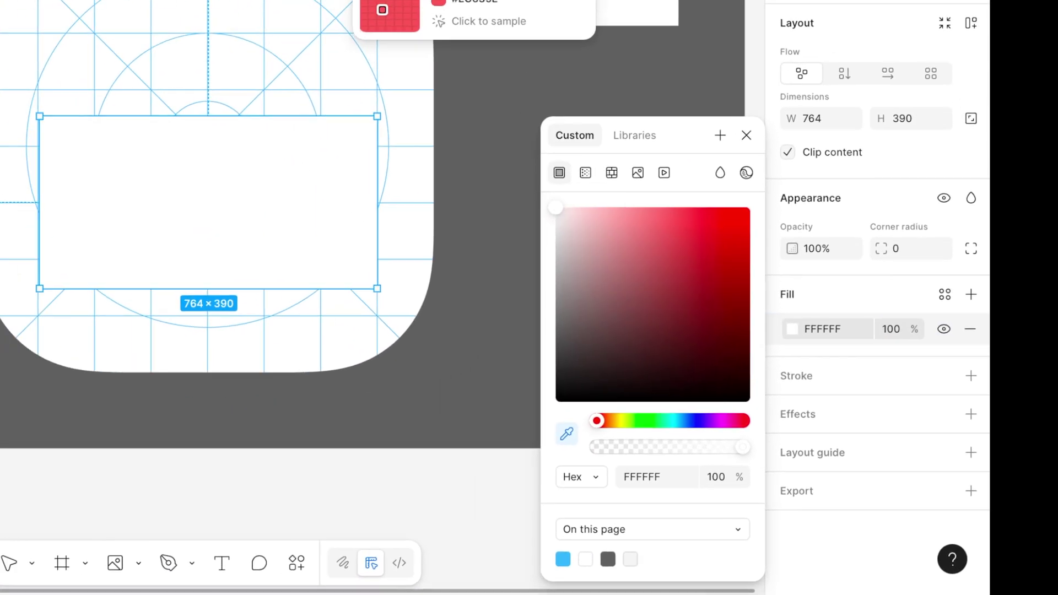
{"action": "left_click", "coordinate": [777, 201]}
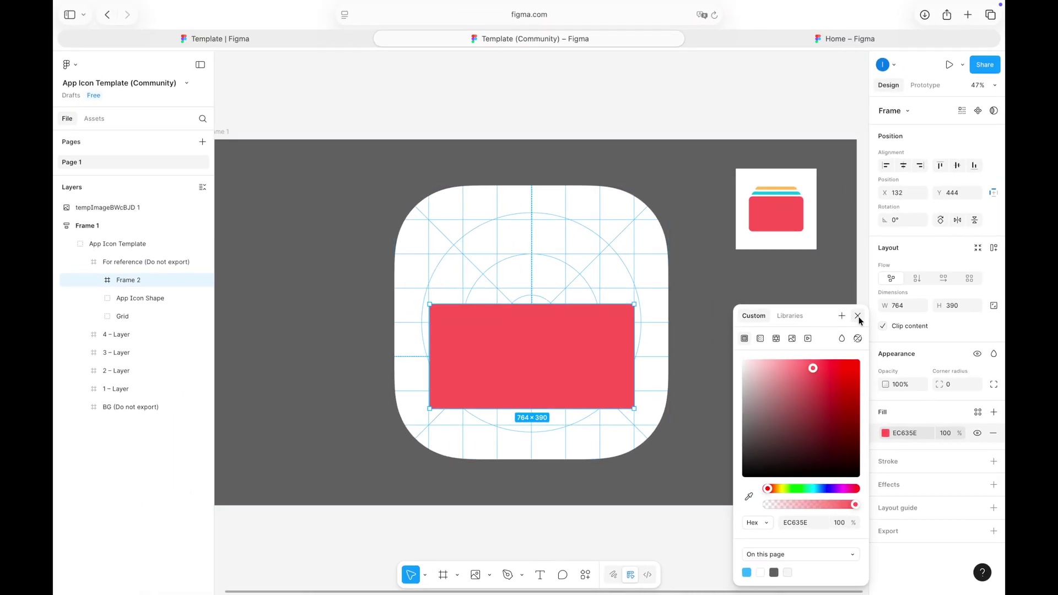
{"action": "left_click", "coordinate": [858, 316]}
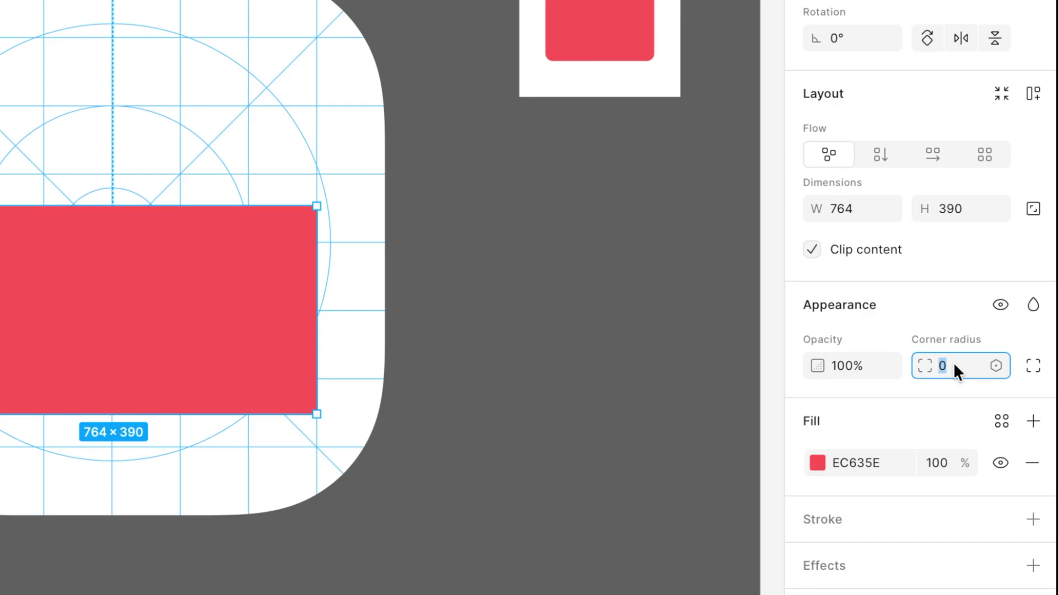
{"action": "type", "text": "64"}
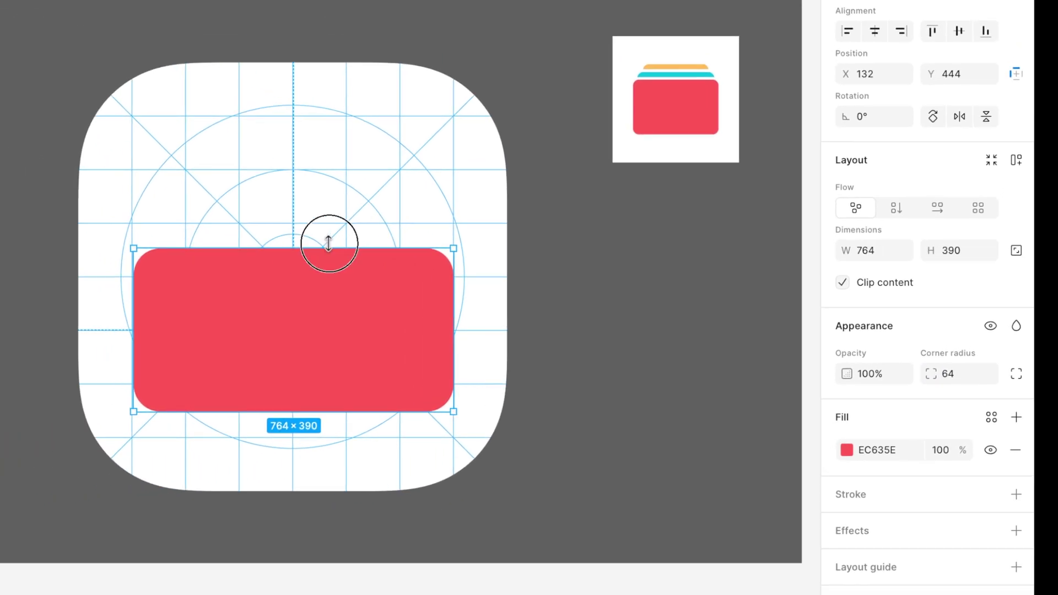
Step: Resize the red frame to 766×454 and centre it on the icon
{"action": "left_click_drag", "start_coordinate": [151, 205], "coordinate": [150, 188]}
{"action": "left_click_drag", "start_coordinate": [542, 349], "coordinate": [545, 356]}
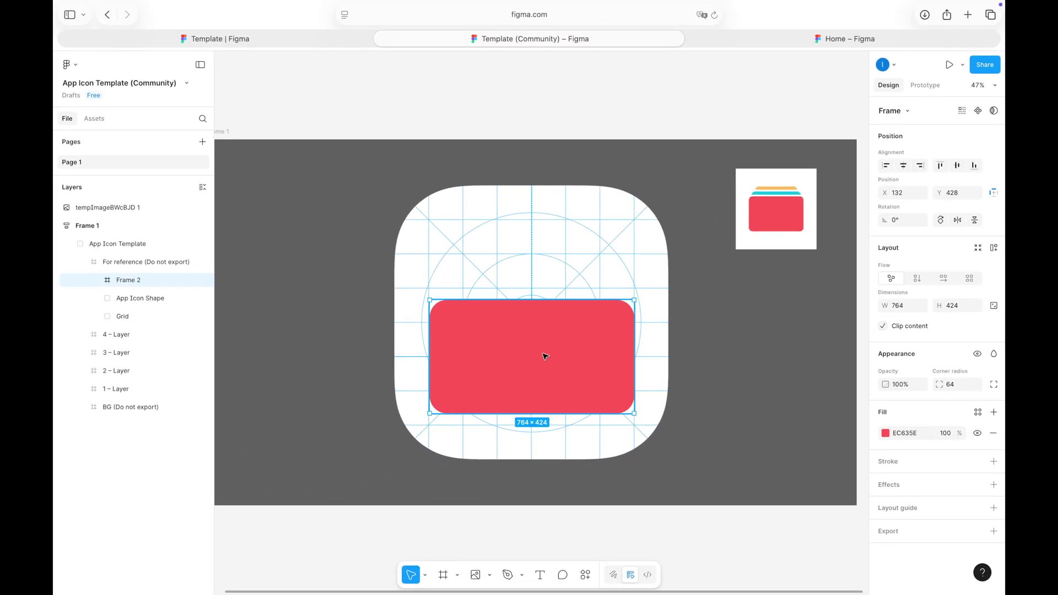
{"action": "left_click_drag", "start_coordinate": [547, 309], "coordinate": [551, 338]}
{"action": "left_click_drag", "start_coordinate": [565, 415], "coordinate": [562, 408]}
{"action": "left_click_drag", "start_coordinate": [533, 358], "coordinate": [534, 365]}
{"action": "left_click", "coordinate": [959, 306]}
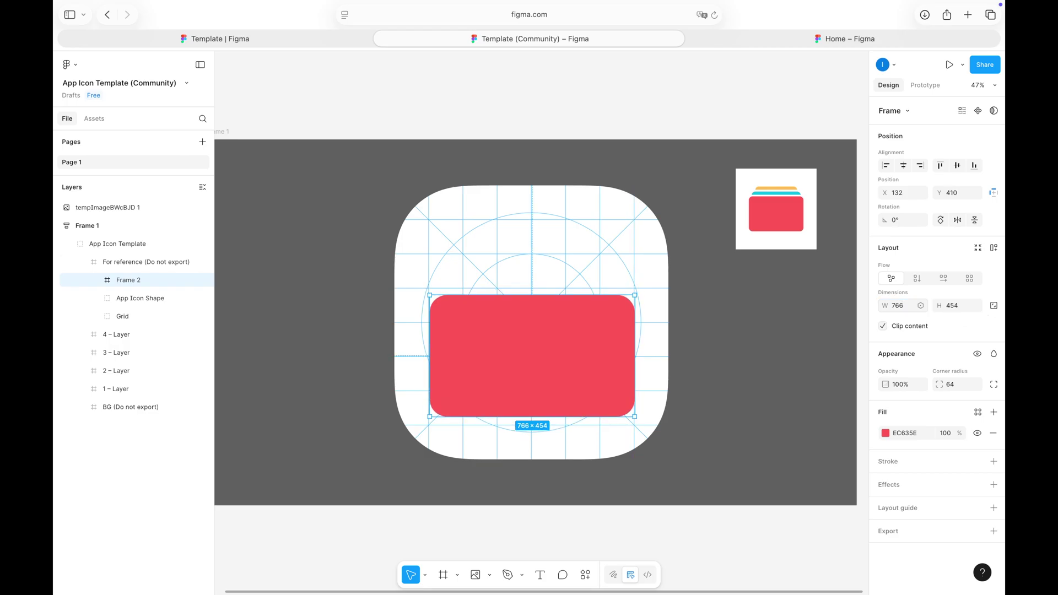
{"action": "mouse_move", "coordinate": [538, 350]}
{"action": "left_mouse_down"}
{"action": "mouse_move", "coordinate": [539, 309]}
{"action": "mouse_move", "coordinate": [535, 347]}
{"action": "left_mouse_up"}
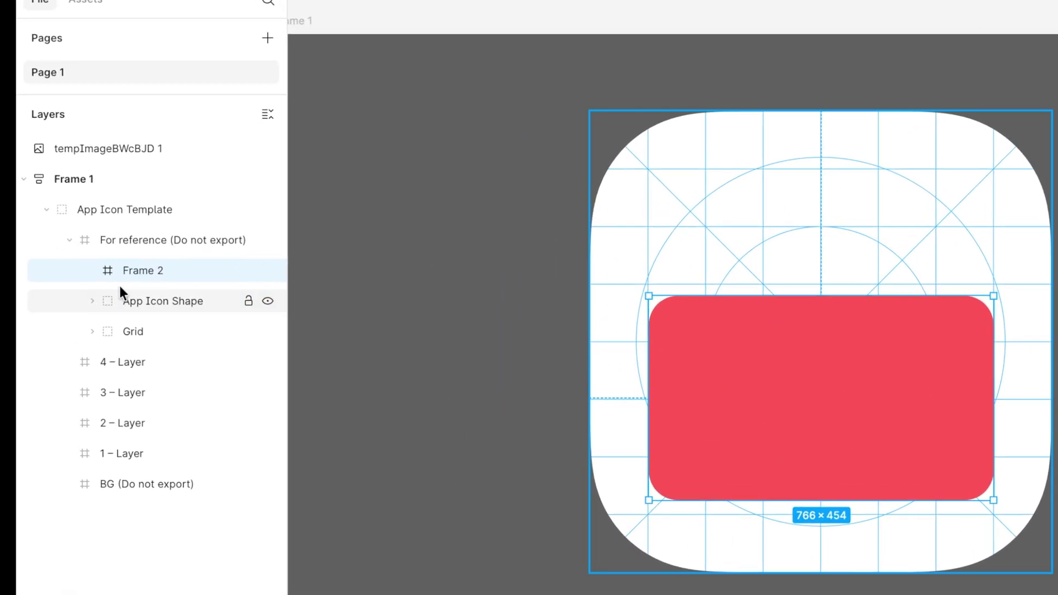
Step: Rename Frame 2 to Red and move it into 1 – Layer
{"action": "double_click", "coordinate": [148, 270]}
{"action": "type", "text": "Re"}
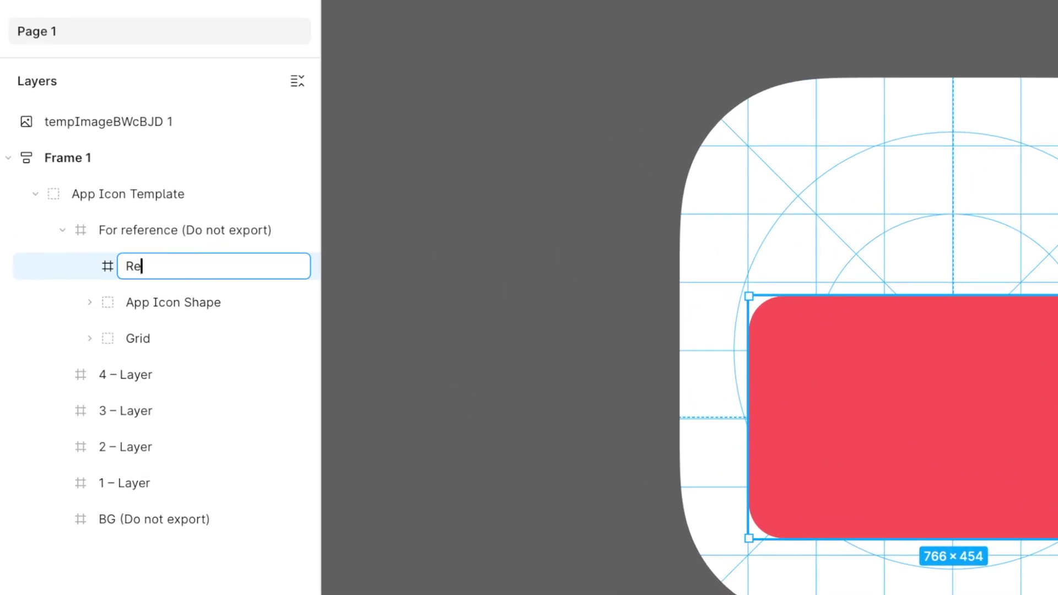
{"action": "type", "text": "d"}
{"action": "key", "text": "Return"}
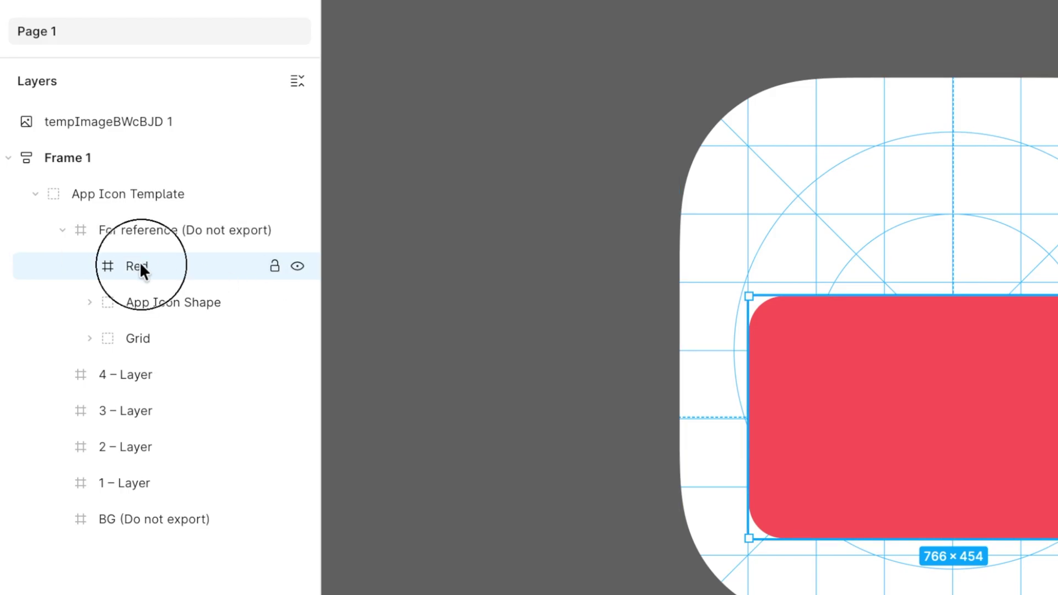
{"action": "mouse_move", "coordinate": [140, 262]}
{"action": "left_mouse_down"}
{"action": "mouse_move", "coordinate": [152, 478]}
{"action": "mouse_move", "coordinate": [131, 480]}
{"action": "left_mouse_up"}
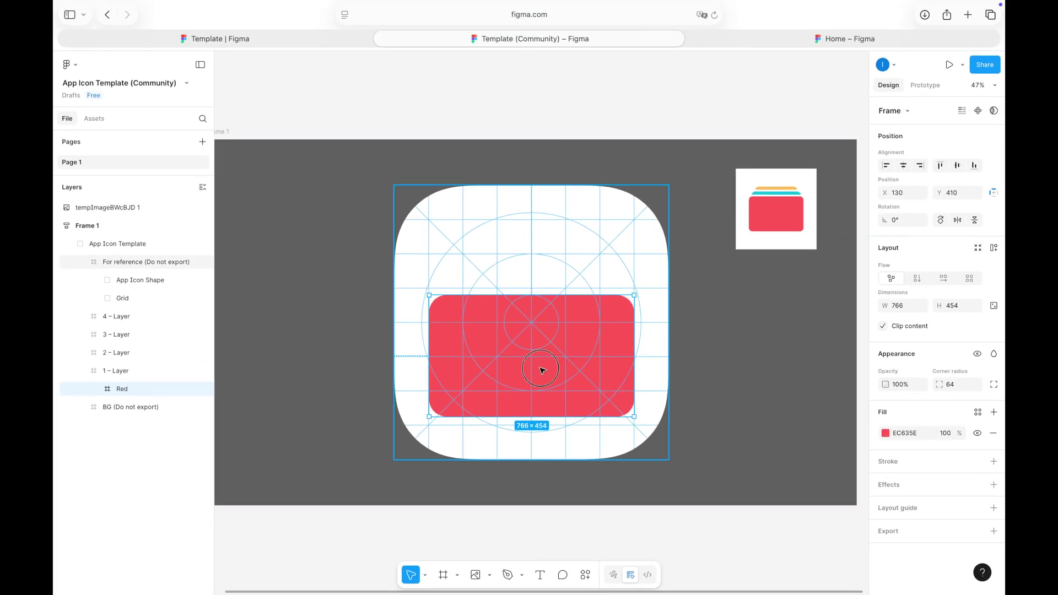
{"action": "left_click_drag", "start_coordinate": [540, 370], "coordinate": [538, 368]}
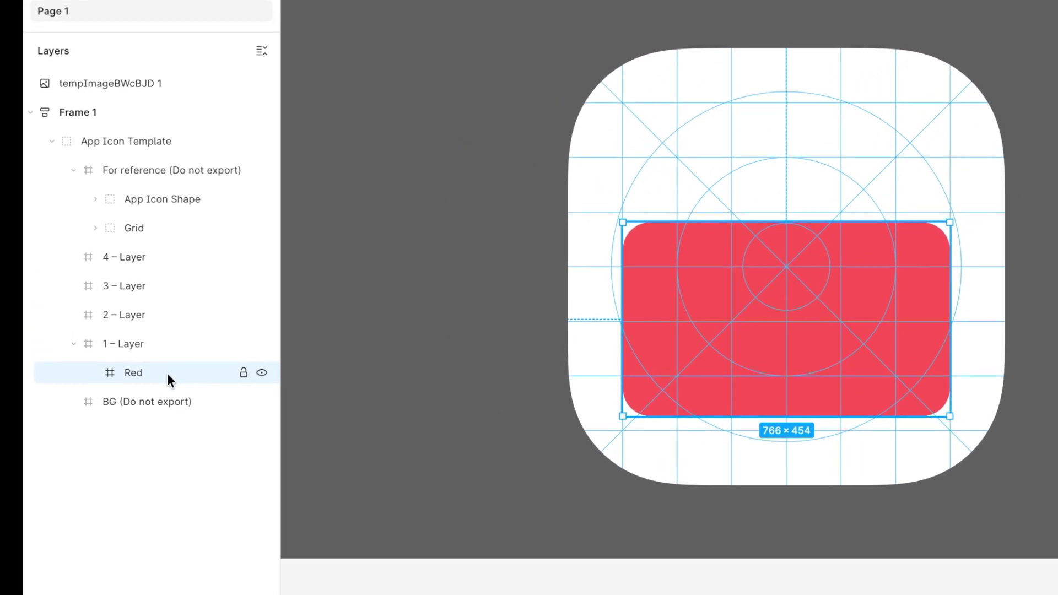
Step: Duplicate the red card and name the copy Blue
{"action": "left_click", "coordinate": [133, 370]}
{"action": "key", "text": "super+c"}
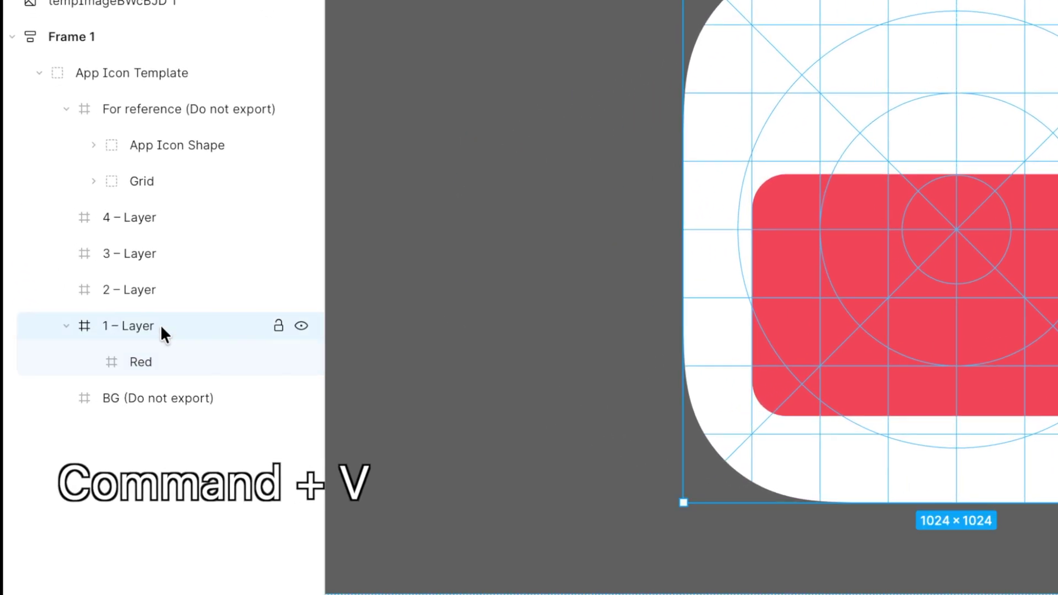
{"action": "key", "text": "super+v"}
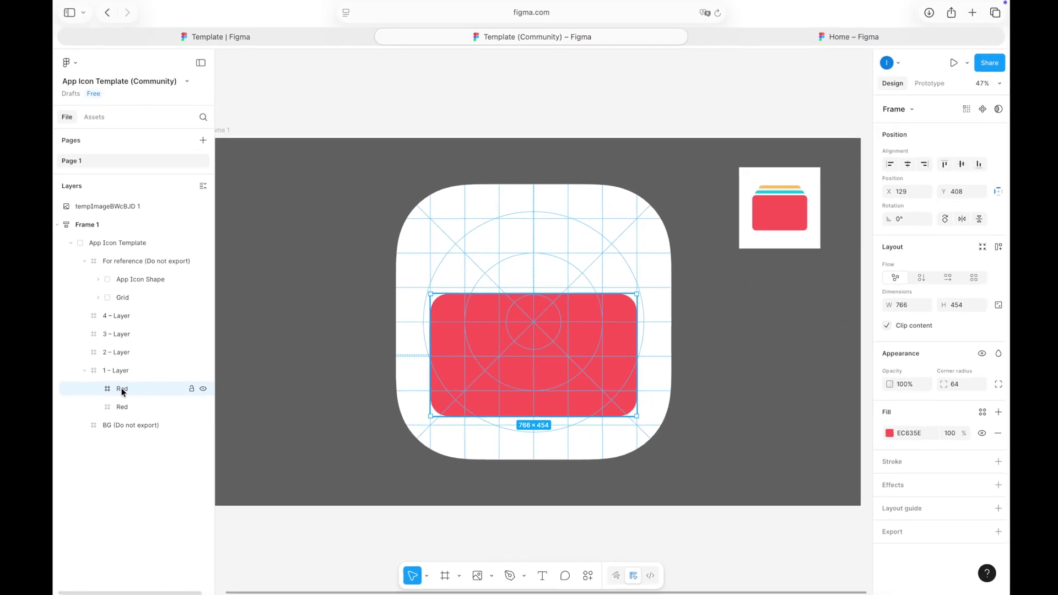
{"action": "double_click", "coordinate": [138, 365]}
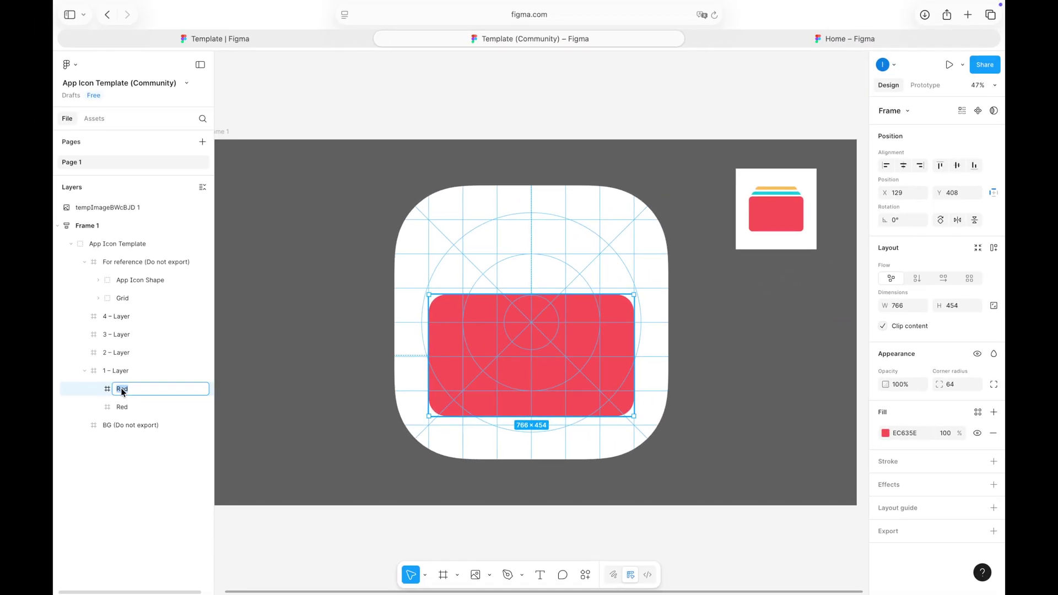
{"action": "type", "text": "Blue"}
{"action": "key", "text": "Return"}
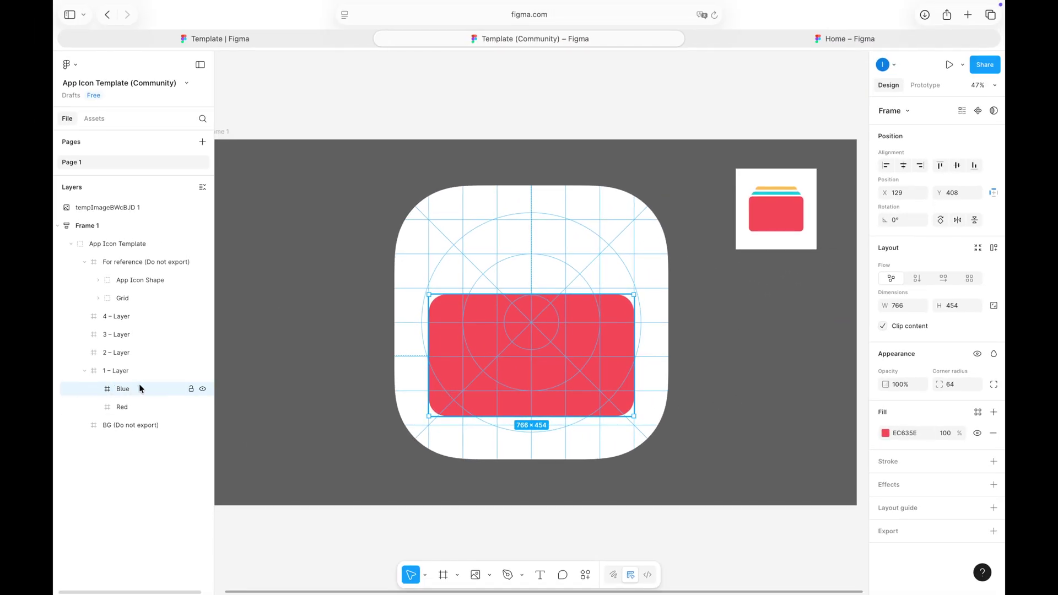
Step: Fill the Blue card with cyan 58BEDC sampled from the reference image
{"action": "left_click", "coordinate": [886, 433]}
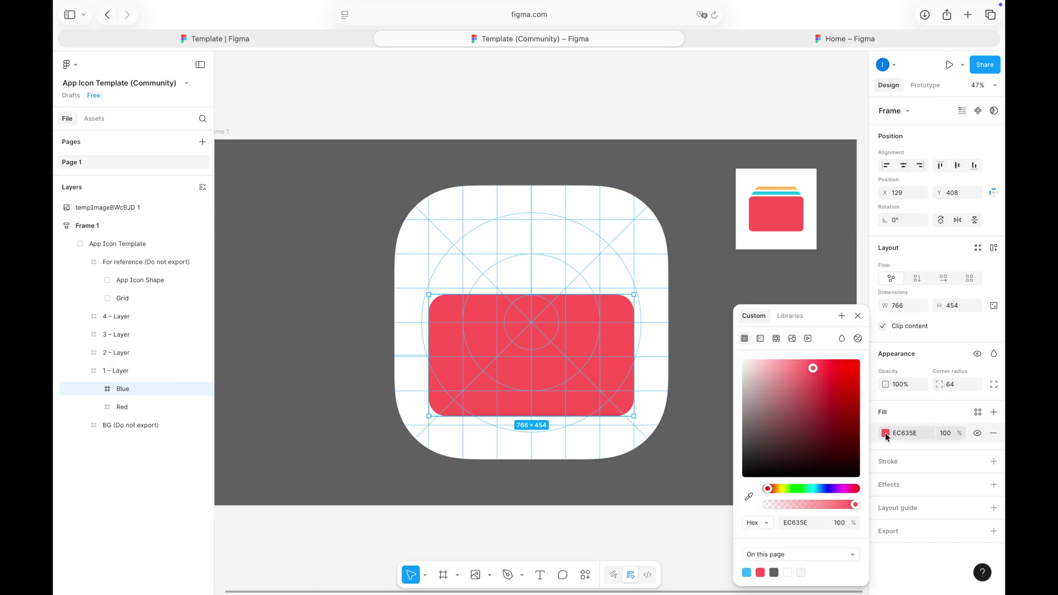
{"action": "left_click", "coordinate": [749, 497]}
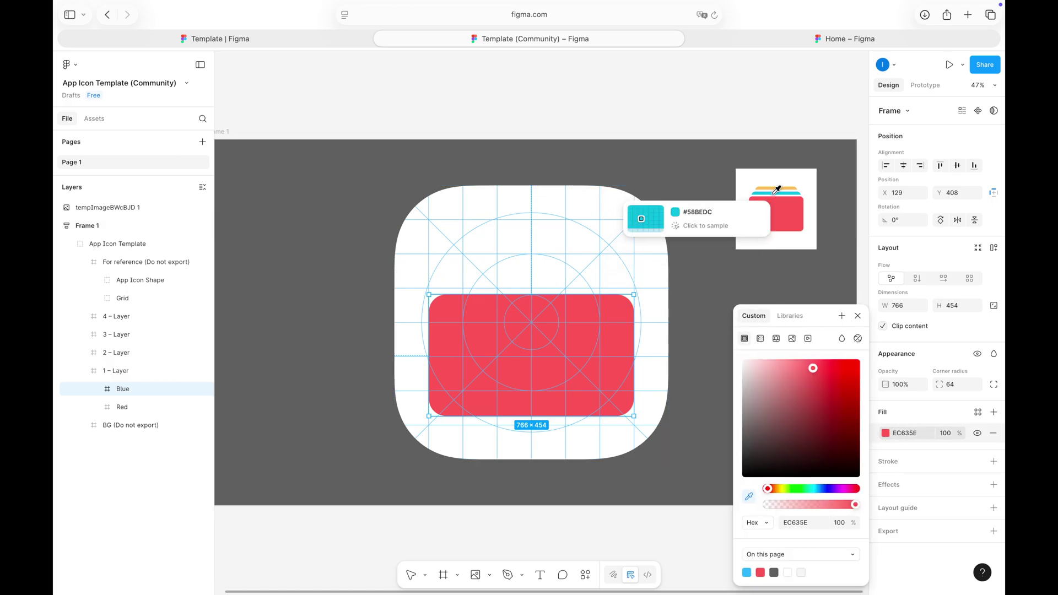
{"action": "left_click", "coordinate": [777, 190]}
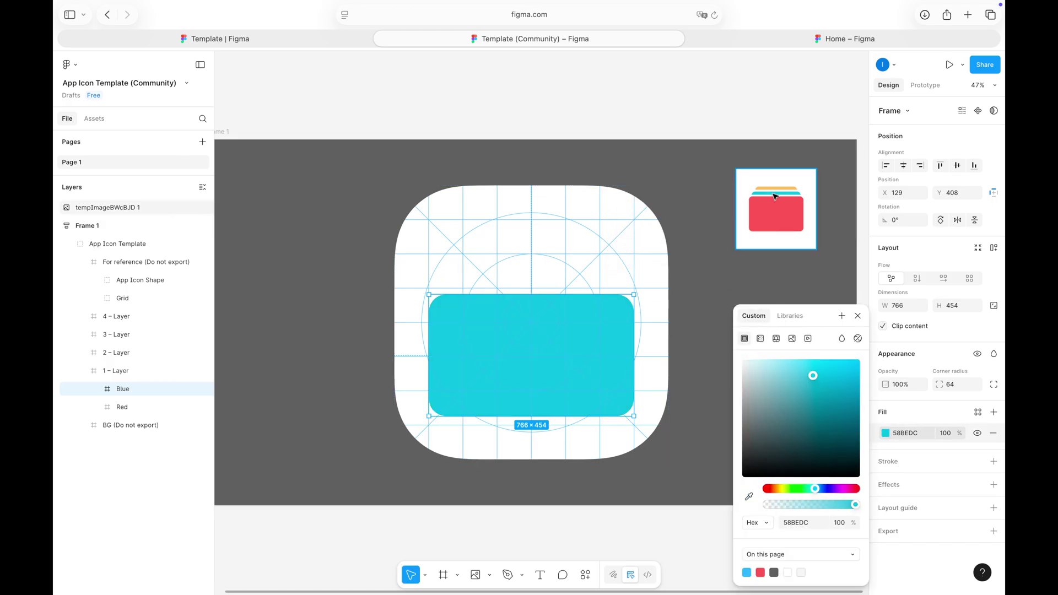
{"action": "left_click", "coordinate": [857, 317]}
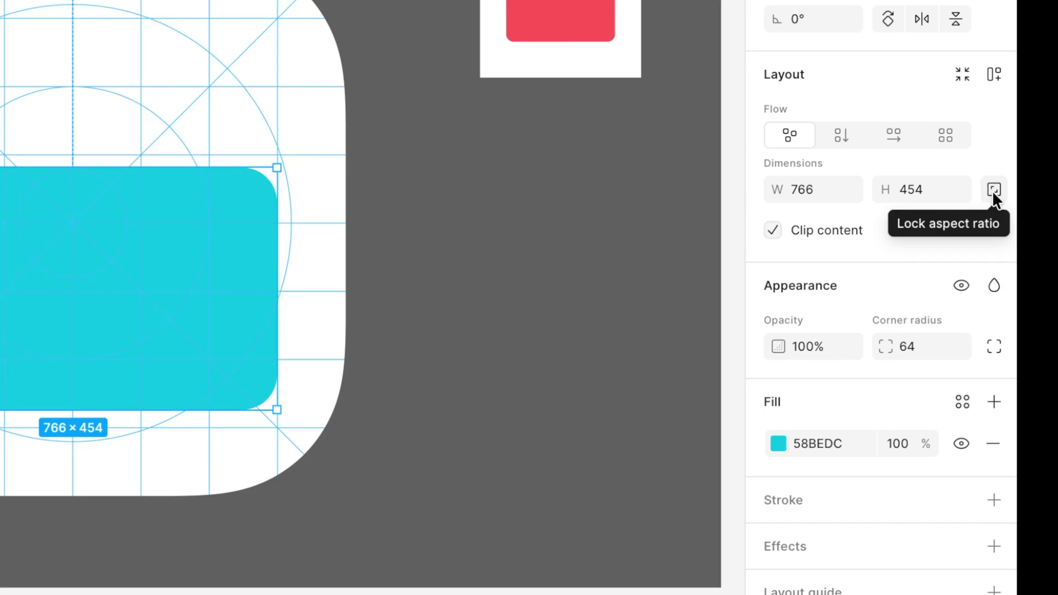
Step: Scale the Blue card proportionally to 667×395 and move it up over the red card
{"action": "left_click", "coordinate": [994, 190]}
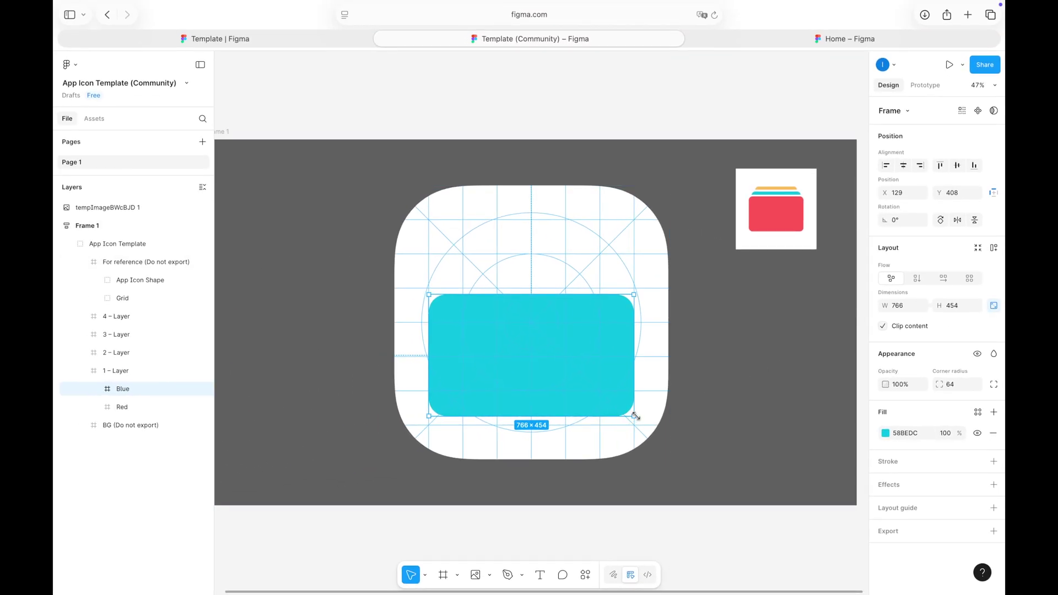
{"action": "left_click_drag", "start_coordinate": [635, 416], "coordinate": [606, 400]}
{"action": "left_click_drag", "start_coordinate": [520, 346], "coordinate": [536, 323]}
Step: Duplicate the Blue card and name the copy Yellow
{"action": "key", "text": "super+c"}
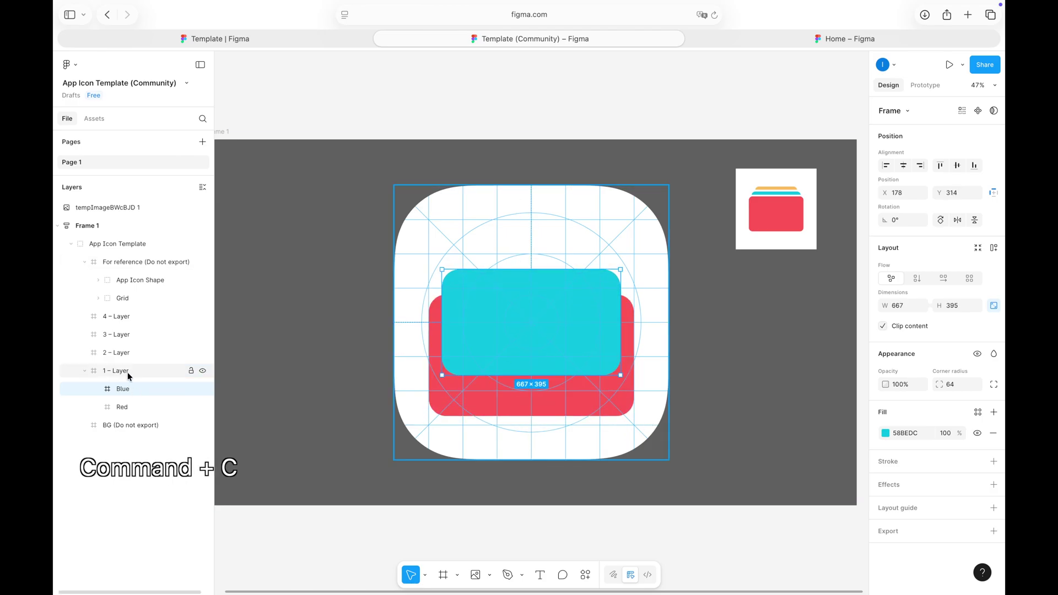
{"action": "key", "text": "super+v"}
{"action": "double_click", "coordinate": [124, 389]}
{"action": "type", "text": "Yellow"}
{"action": "key", "text": "Return"}
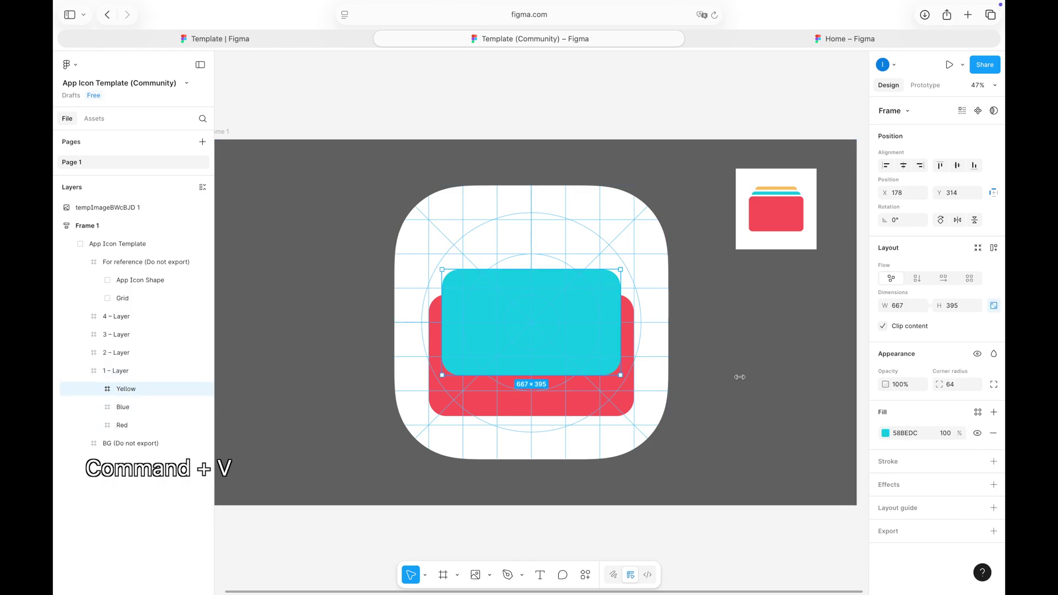
Step: Fill Yellow with sampled F4C06A, shrink it to 565×335 and raise it above the cyan card
{"action": "left_click", "coordinate": [886, 434]}
{"action": "left_click", "coordinate": [749, 495]}
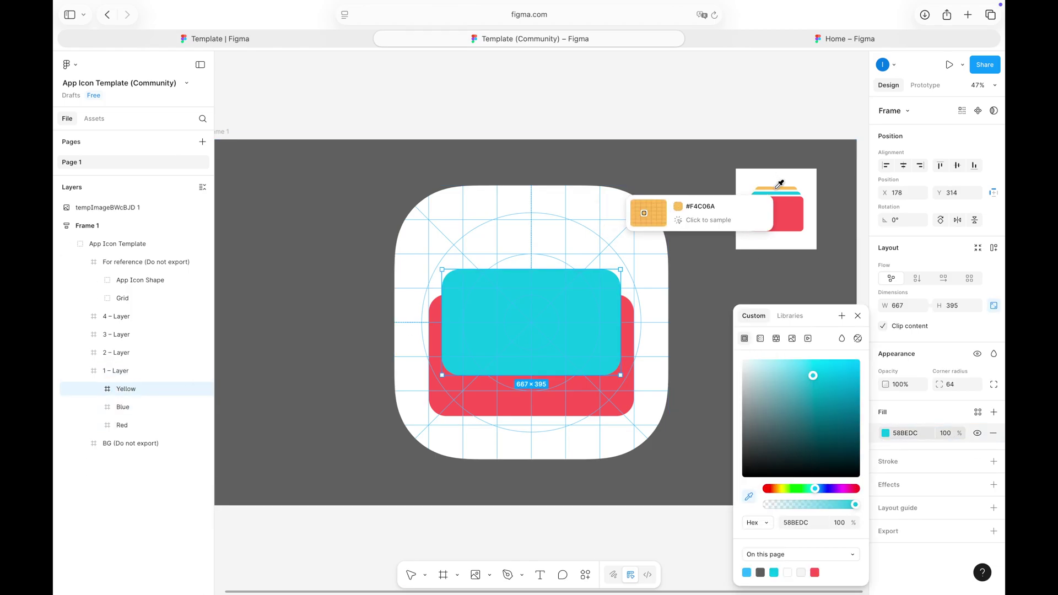
{"action": "left_click", "coordinate": [776, 188]}
{"action": "key", "text": "Escape"}
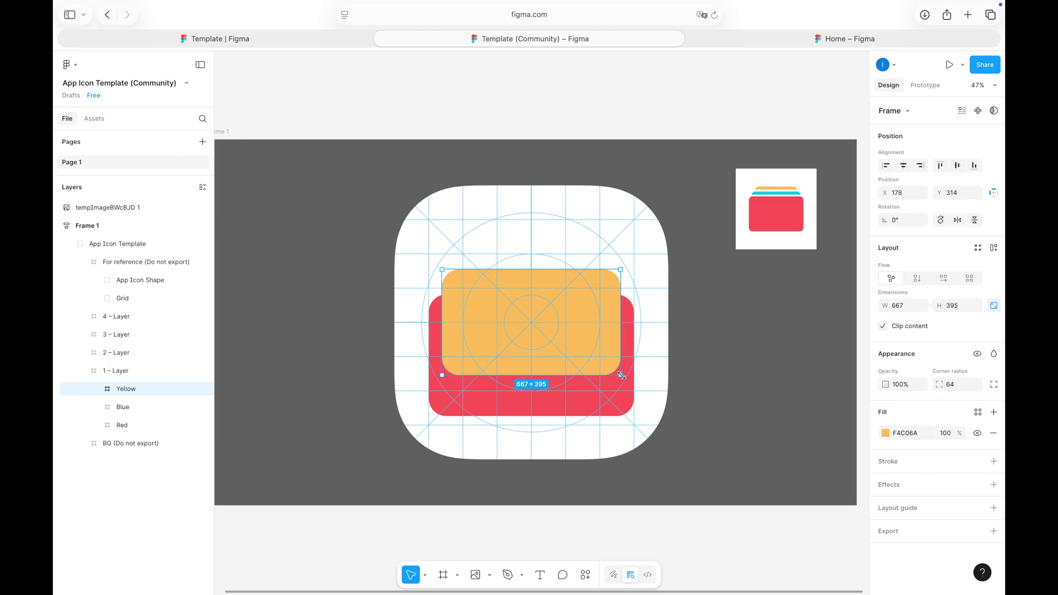
{"action": "left_click_drag", "start_coordinate": [620, 374], "coordinate": [607, 333]}
{"action": "left_click_drag", "start_coordinate": [538, 286], "coordinate": [543, 282]}
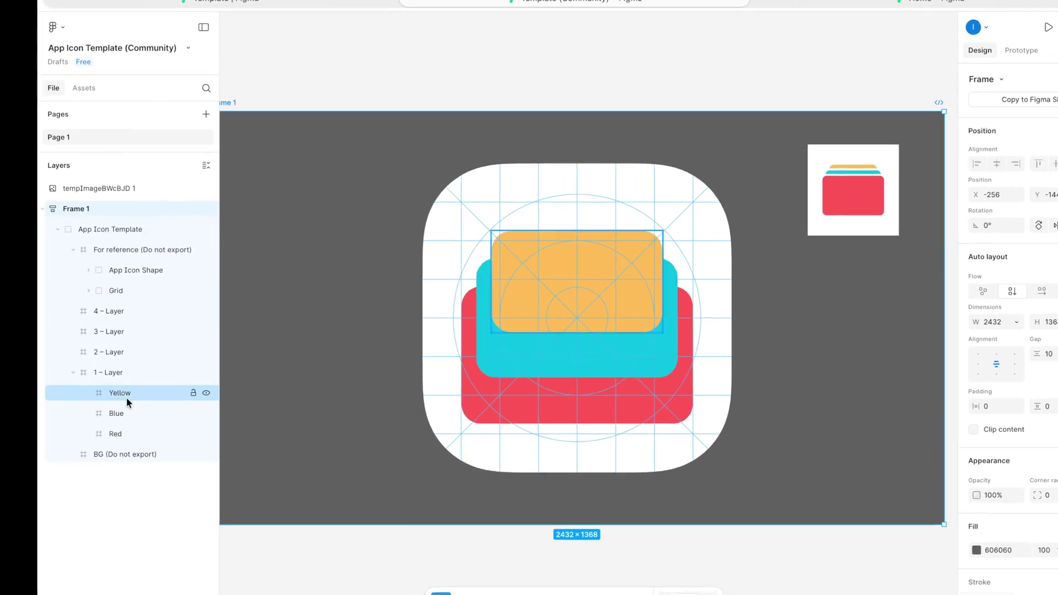
Step: Bring the Red card to the front and centre the three-card stack in the frame
{"action": "left_click_drag", "start_coordinate": [122, 425], "coordinate": [126, 391]}
{"action": "key", "text": "ctrl+shift+bracketleft"}
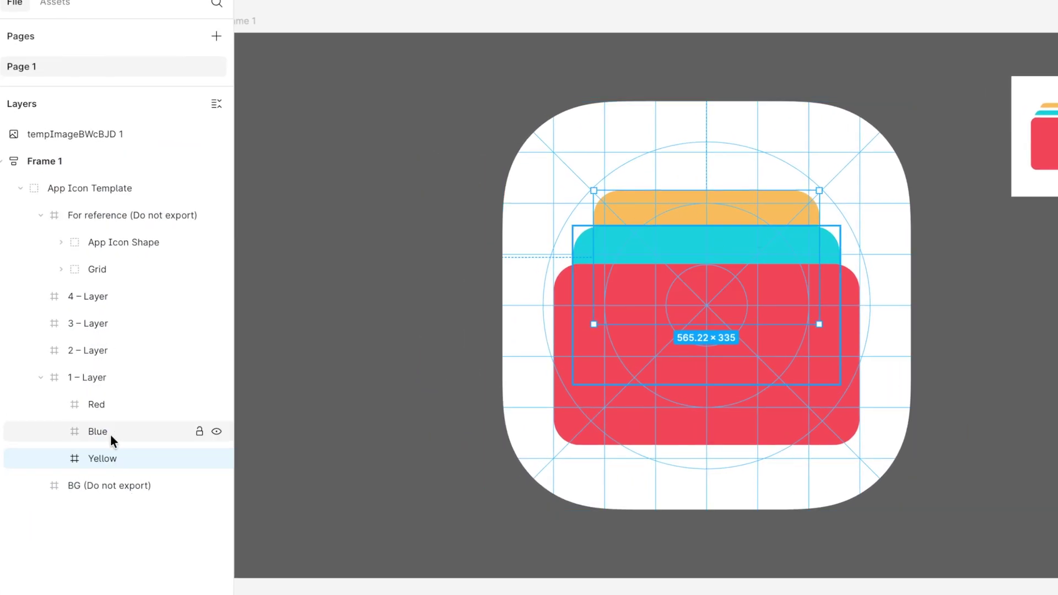
{"action": "left_click", "coordinate": [131, 409]}
{"action": "key", "text": "ctrl+z"}
{"action": "key", "text": "ctrl+z"}
{"action": "key", "text": "ctrl+z"}
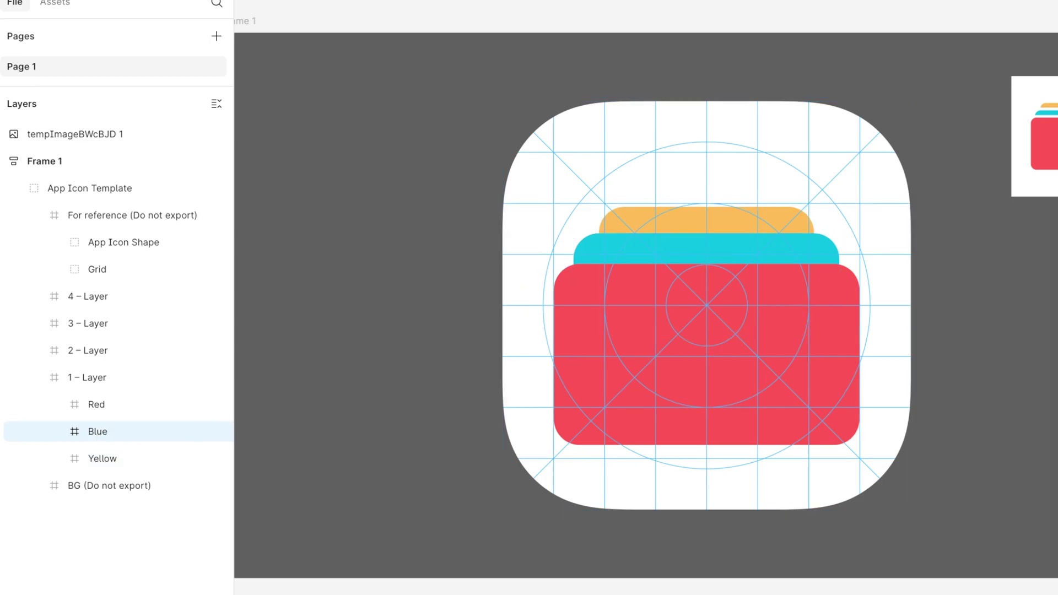
{"action": "key", "text": "ctrl+z"}
{"action": "key", "text": "ctrl+a"}
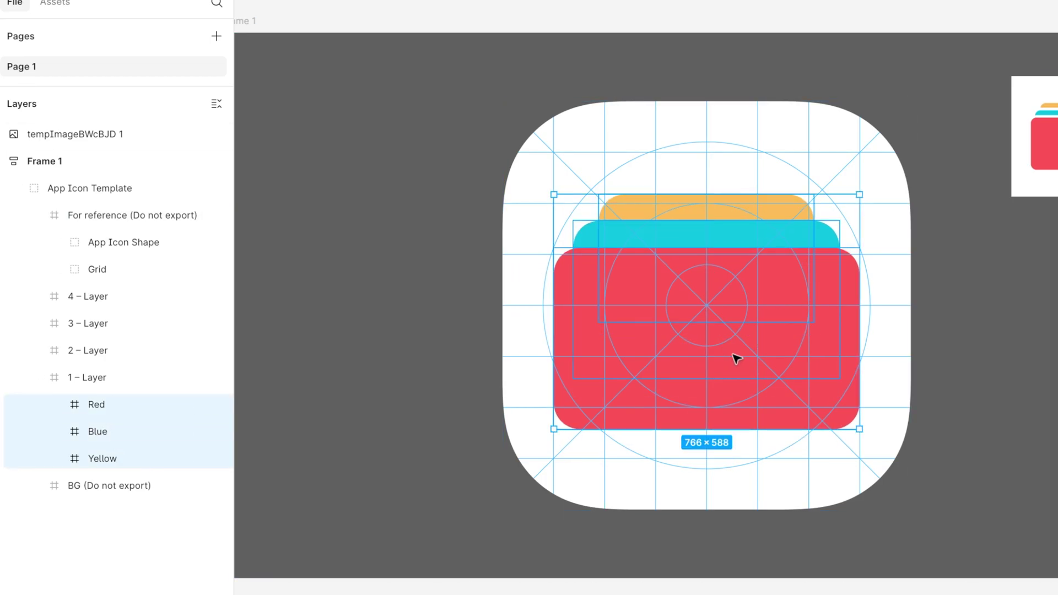
{"action": "left_click_drag", "start_coordinate": [735, 358], "coordinate": [736, 379]}
{"action": "left_click", "coordinate": [218, 216]}
{"action": "left_click", "coordinate": [219, 214]}
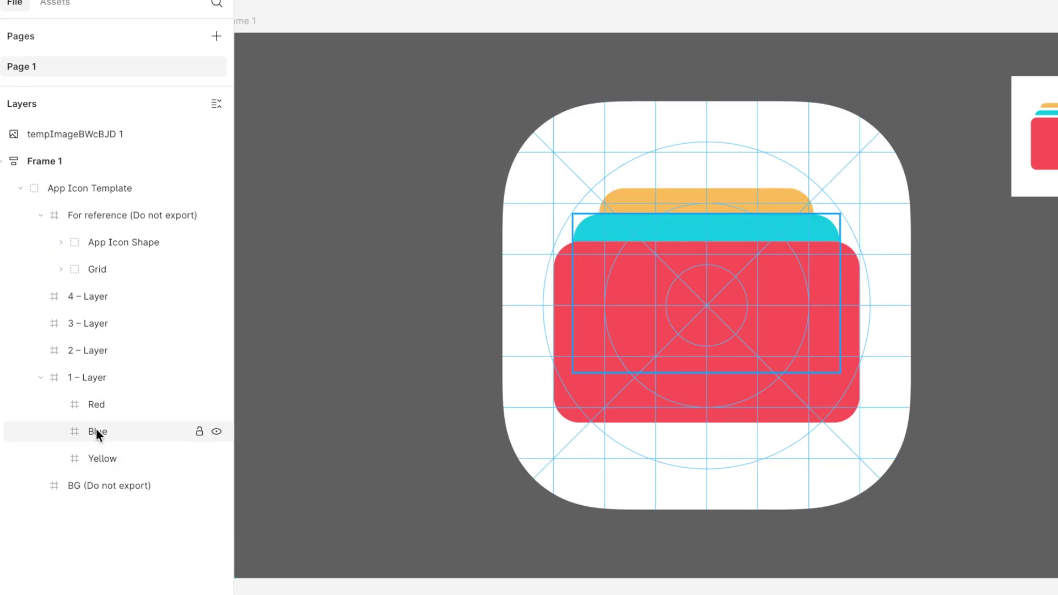
Step: Move Blue into the 2 – Layer group and Red into the 3 – Layer group
{"action": "left_click", "coordinate": [122, 431]}
{"action": "left_click_drag", "start_coordinate": [121, 432], "coordinate": [118, 351]}
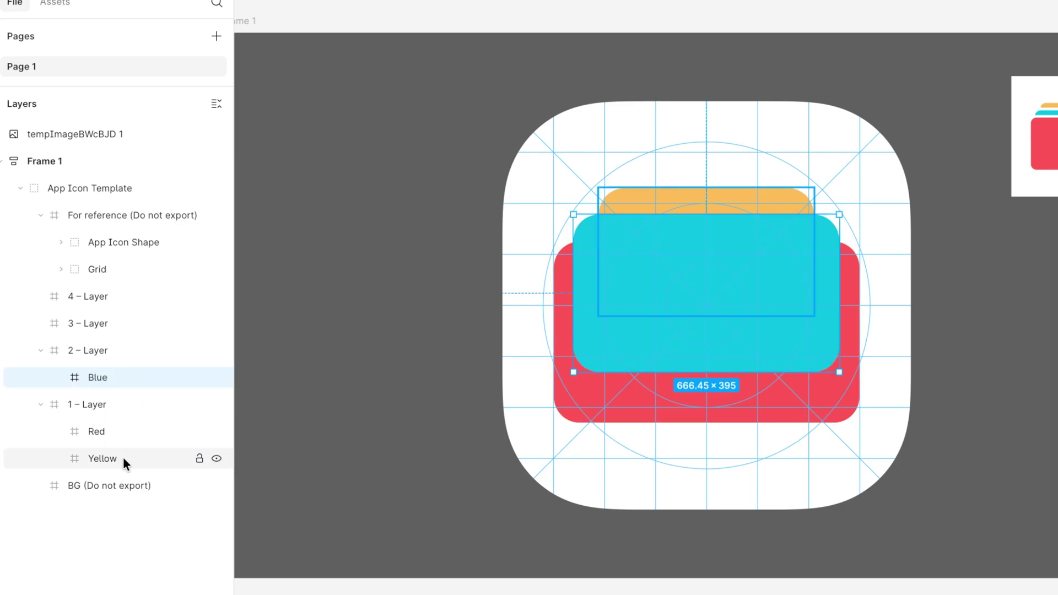
{"action": "left_click", "coordinate": [124, 433]}
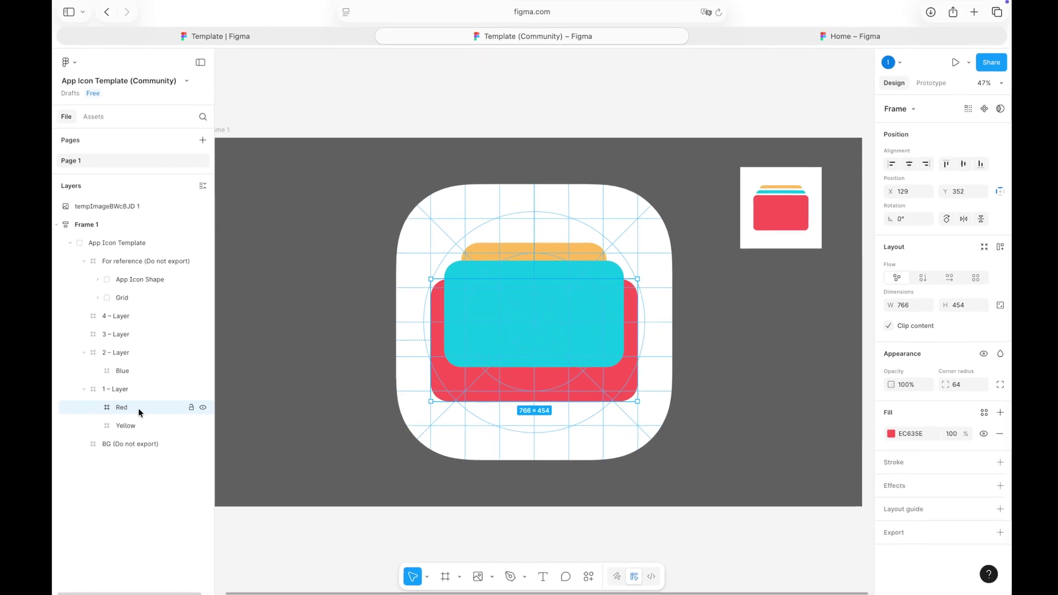
{"action": "left_click_drag", "start_coordinate": [140, 412], "coordinate": [133, 338]}
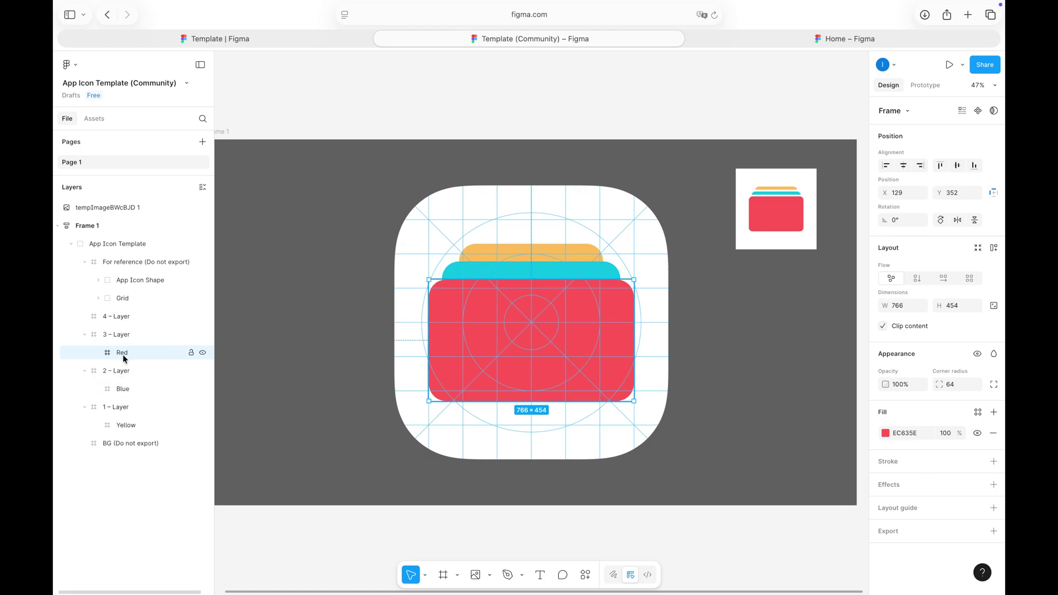
Step: Select 1 – Layer, 2 – Layer and 3 – Layer together and scroll to their SVG export settings
{"action": "left_click", "coordinate": [131, 493]}
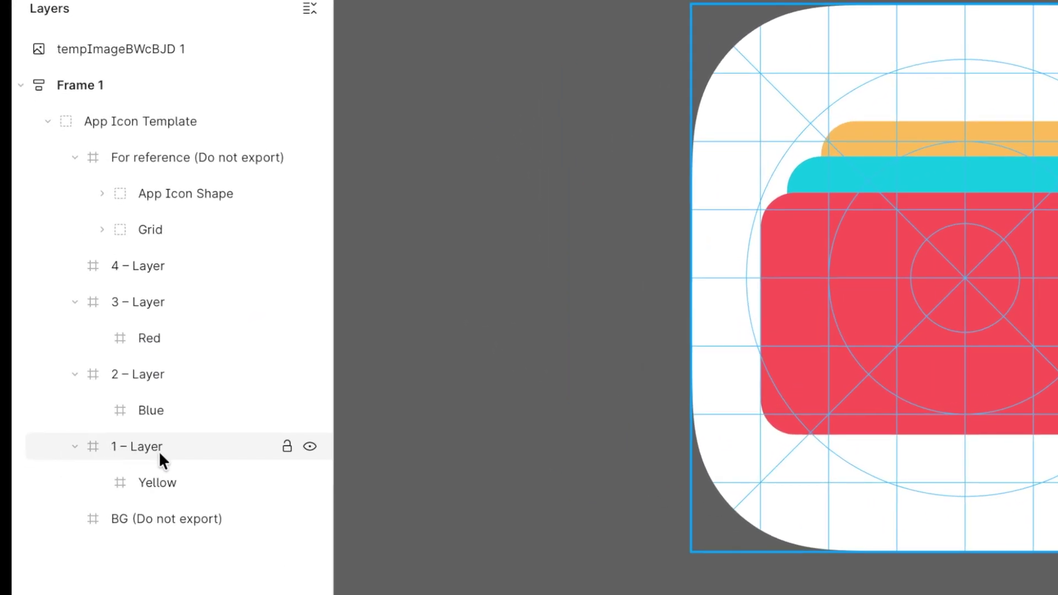
{"action": "left_click", "coordinate": [193, 458]}
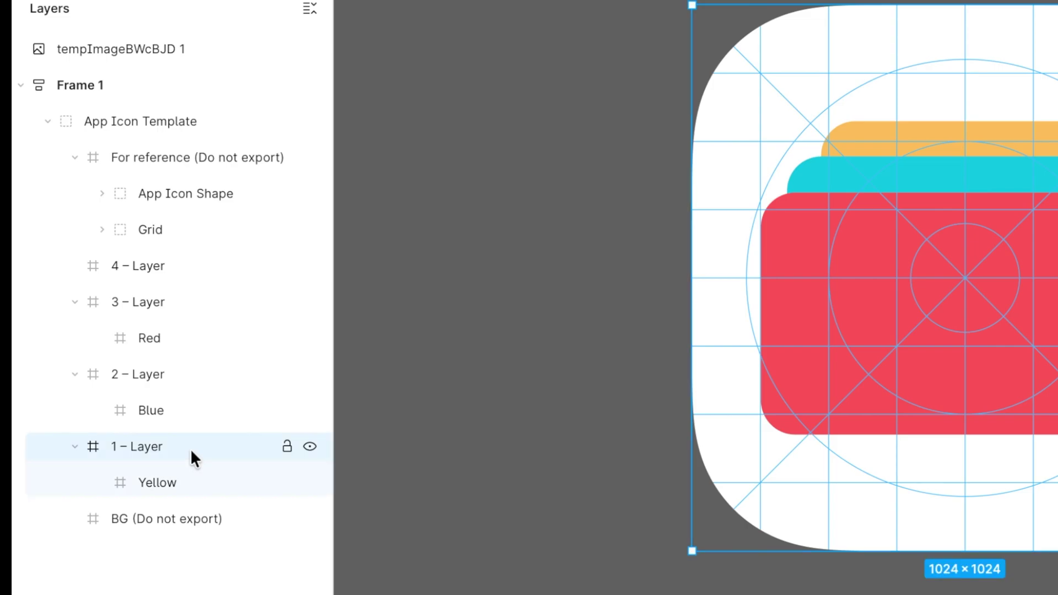
{"action": "left_click", "coordinate": [181, 369], "text": "shift"}
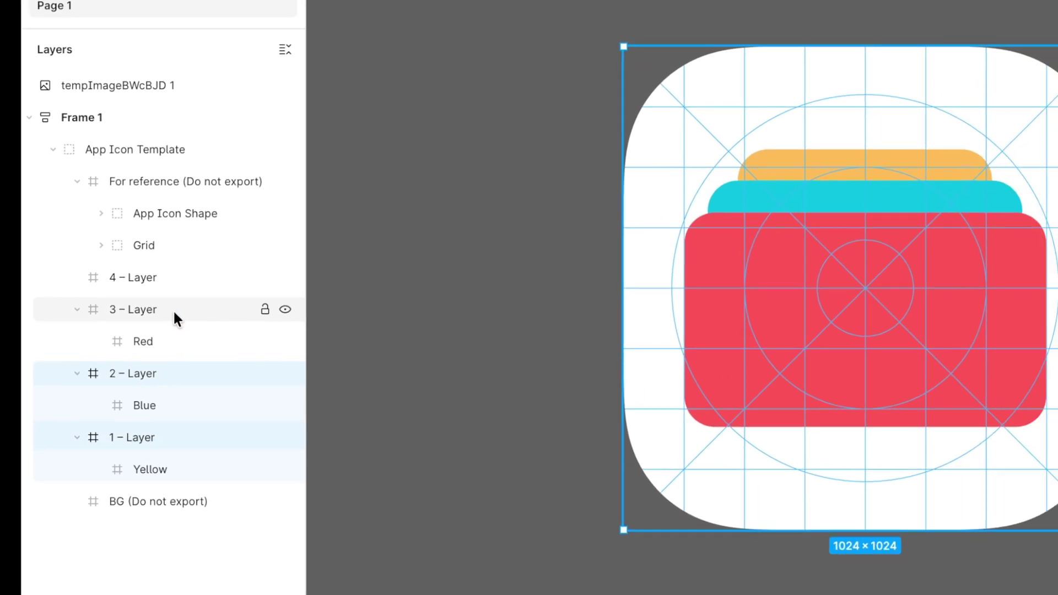
{"action": "left_click", "coordinate": [176, 301], "text": "shift"}
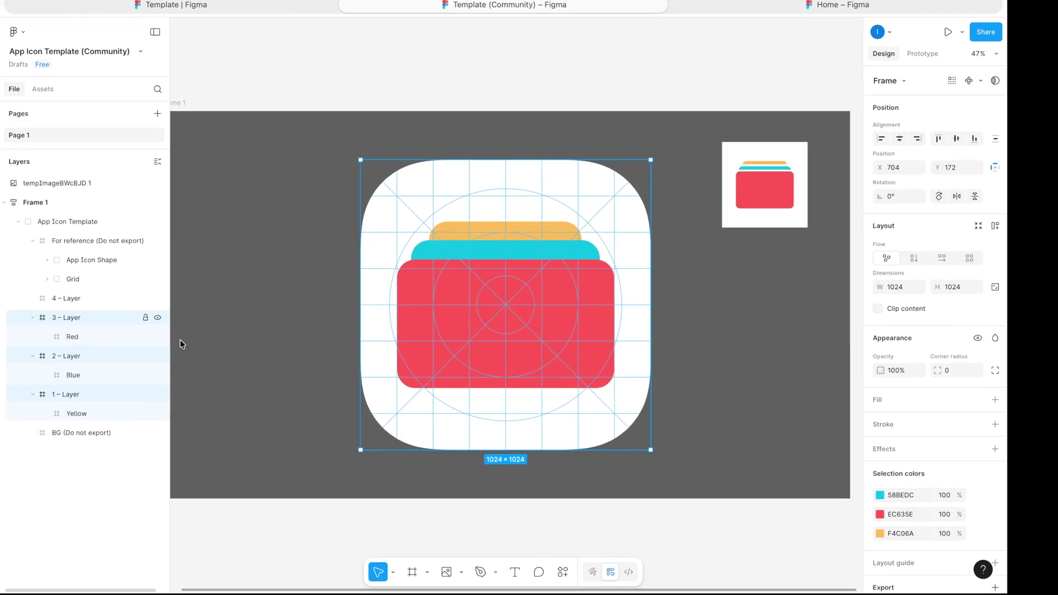
{"action": "scroll", "coordinate": [949, 326], "scroll_direction": "down", "scroll_amount": 3}
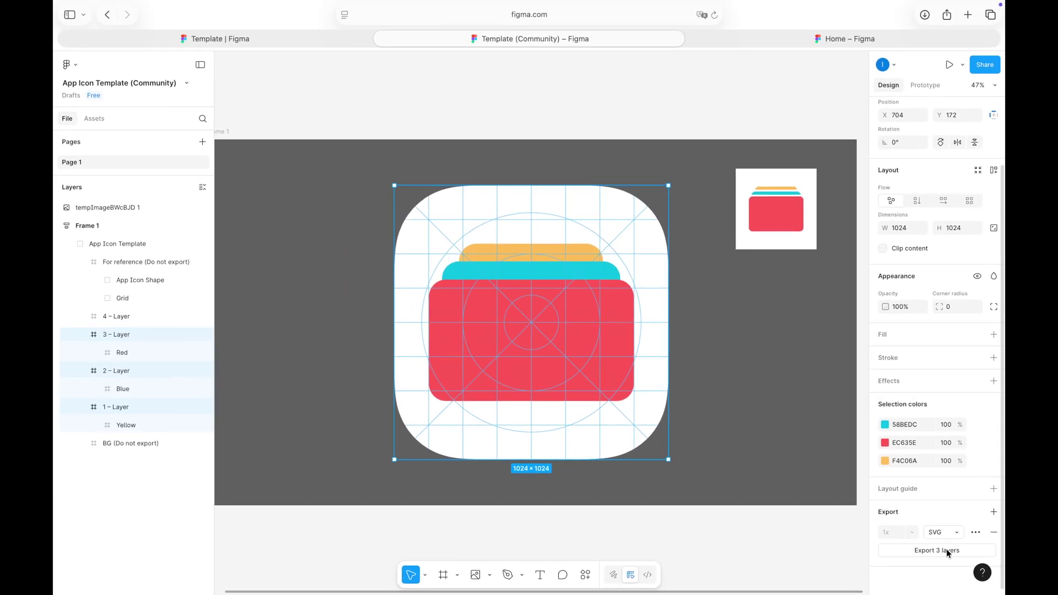
Step: Export the three layers as SVG, allow the download and extract the zip in Downloads
{"action": "left_click", "coordinate": [947, 549]}
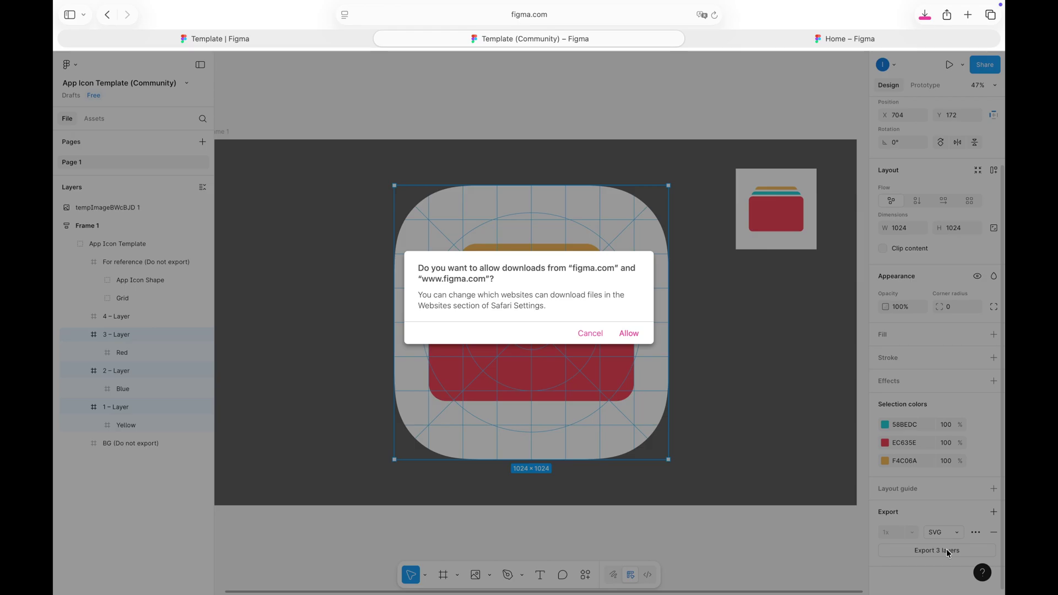
{"action": "left_click", "coordinate": [628, 330]}
{"action": "key", "text": "ctrl+Left"}
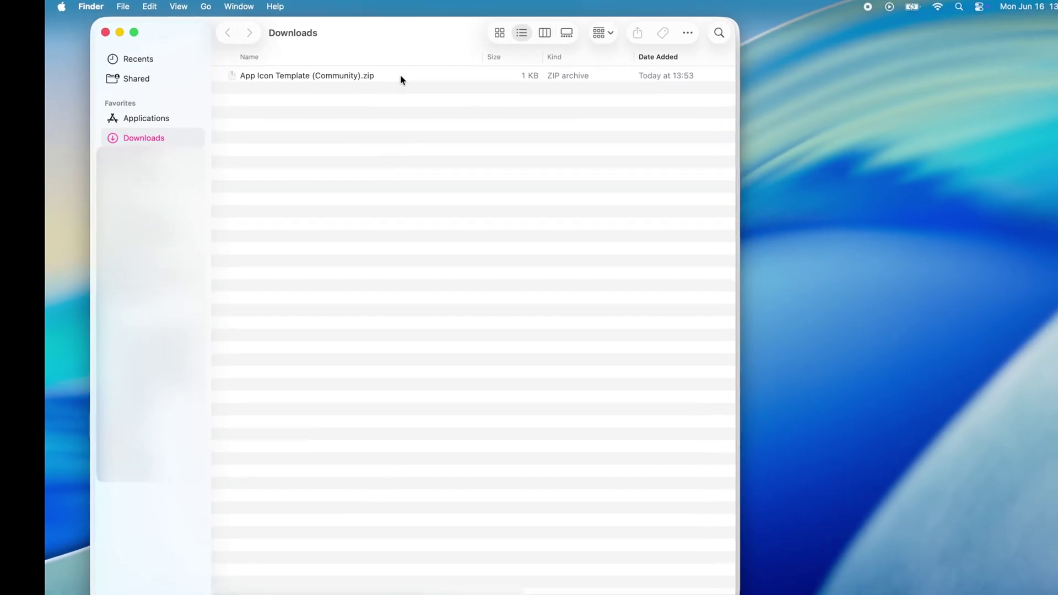
{"action": "left_click", "coordinate": [380, 72]}
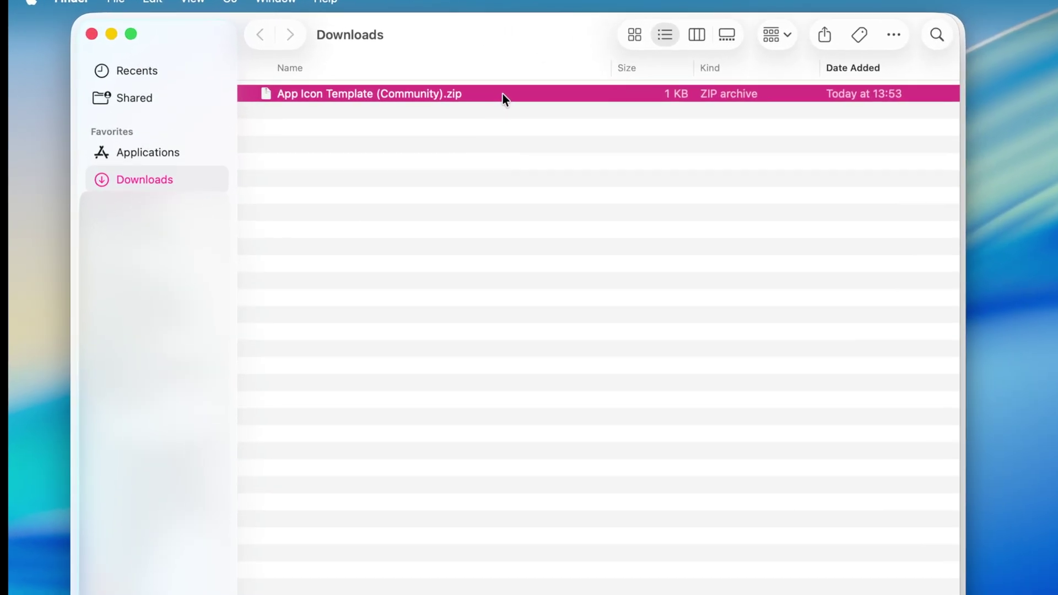
{"action": "double_click", "coordinate": [502, 98]}
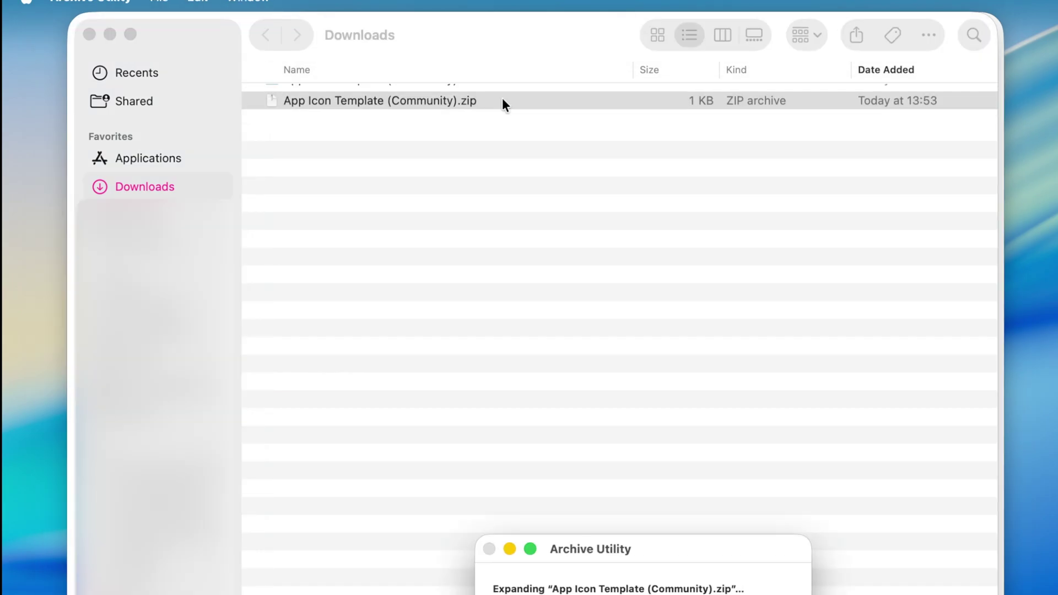
Step: Check the three Layer SVG files inside the extracted App Icon Template folder
{"action": "left_click", "coordinate": [254, 96]}
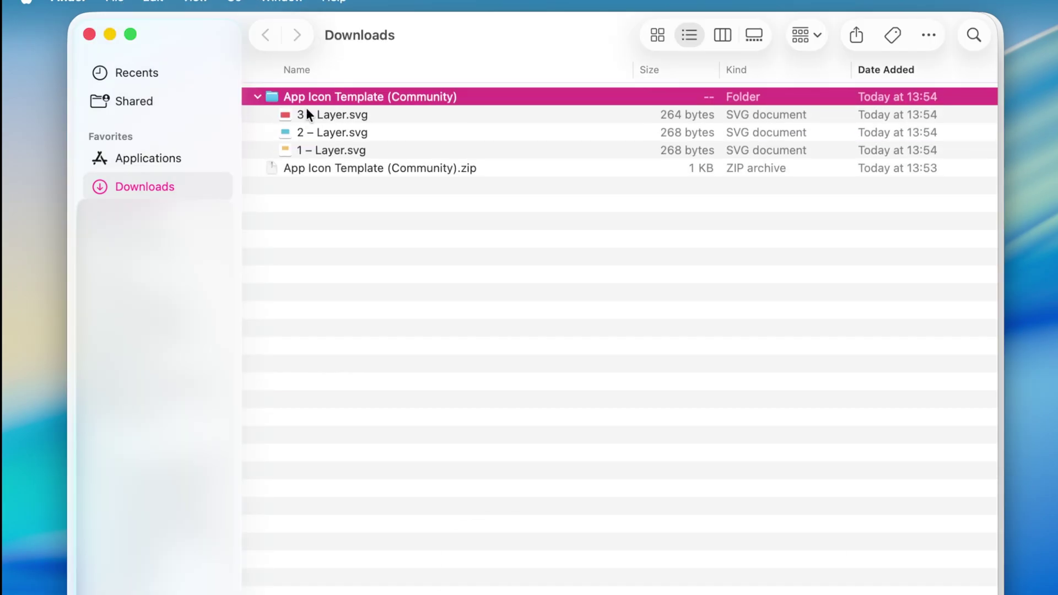
{"action": "left_click", "coordinate": [333, 149]}
{"action": "left_click", "coordinate": [328, 131]}
{"action": "left_click", "coordinate": [328, 112]}
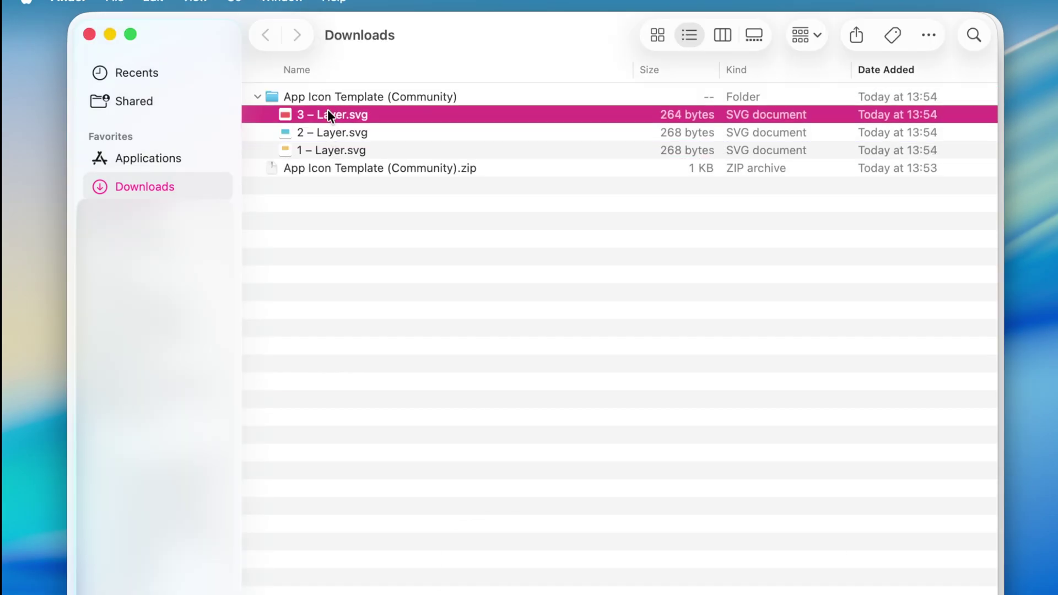
{"action": "left_click", "coordinate": [258, 97]}
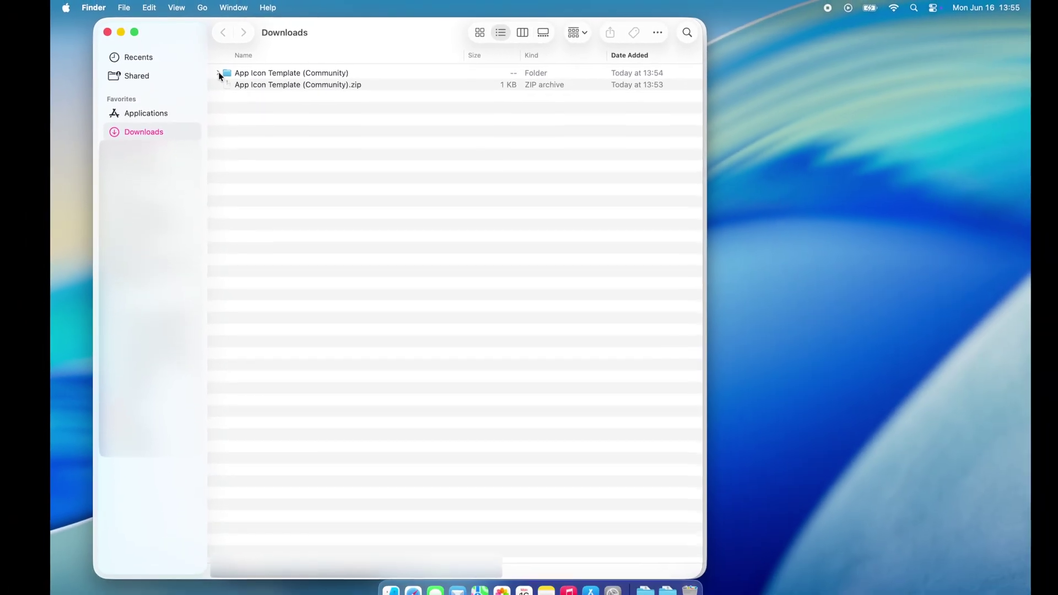
Step: Launch Icon Composer and create a new blank icon document
{"action": "key", "text": "super+space"}
{"action": "type", "text": "icon"}
{"action": "key", "text": "Return"}
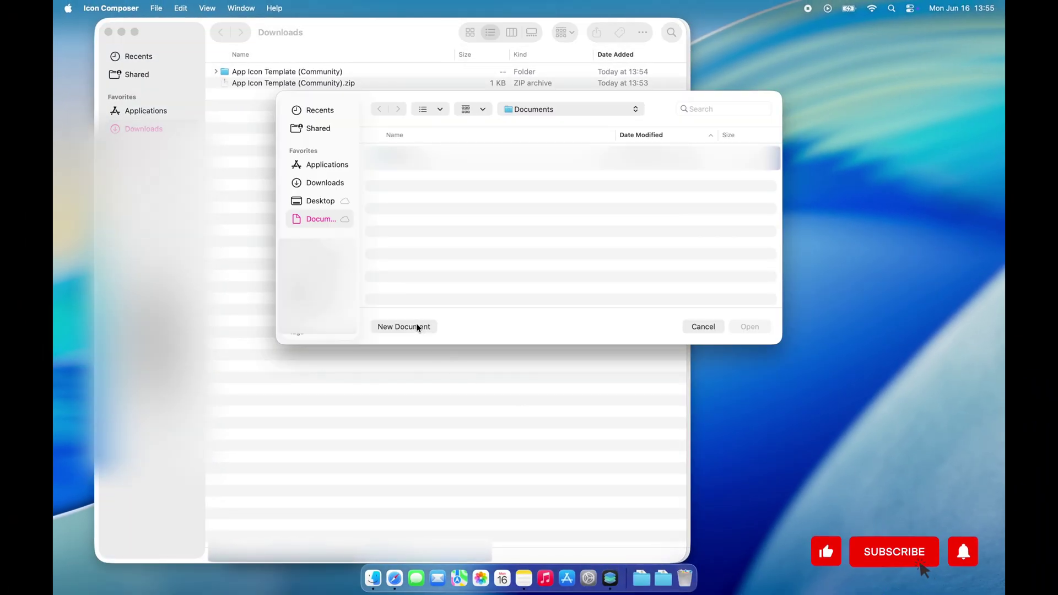
{"action": "left_click", "coordinate": [415, 326]}
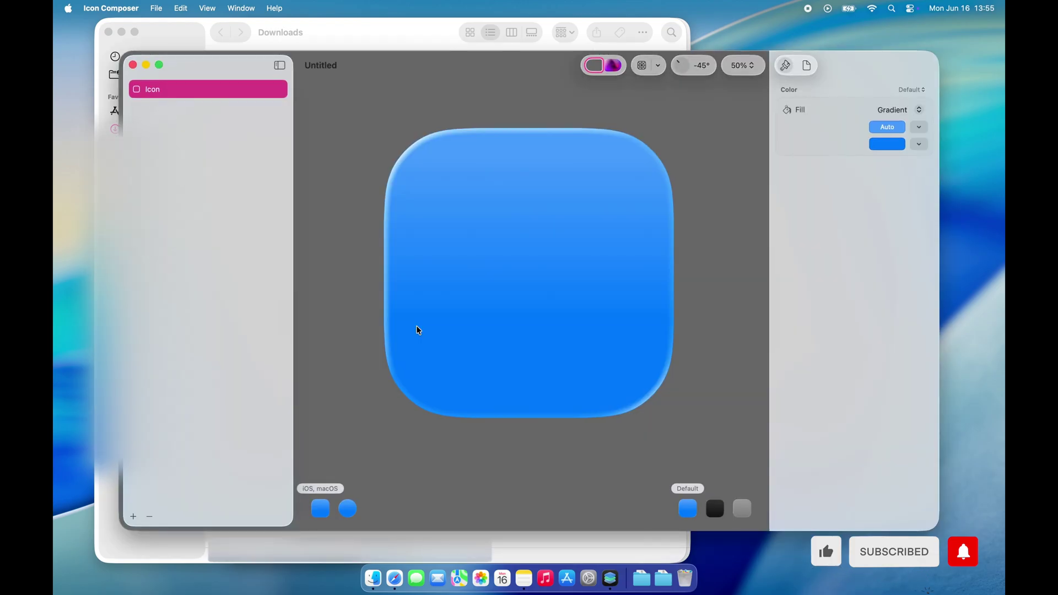
Step: Drag the three Layer SVG files from Finder into the new icon
{"action": "left_click", "coordinate": [370, 39]}
{"action": "left_click", "coordinate": [216, 73]}
{"action": "left_click", "coordinate": [262, 105]}
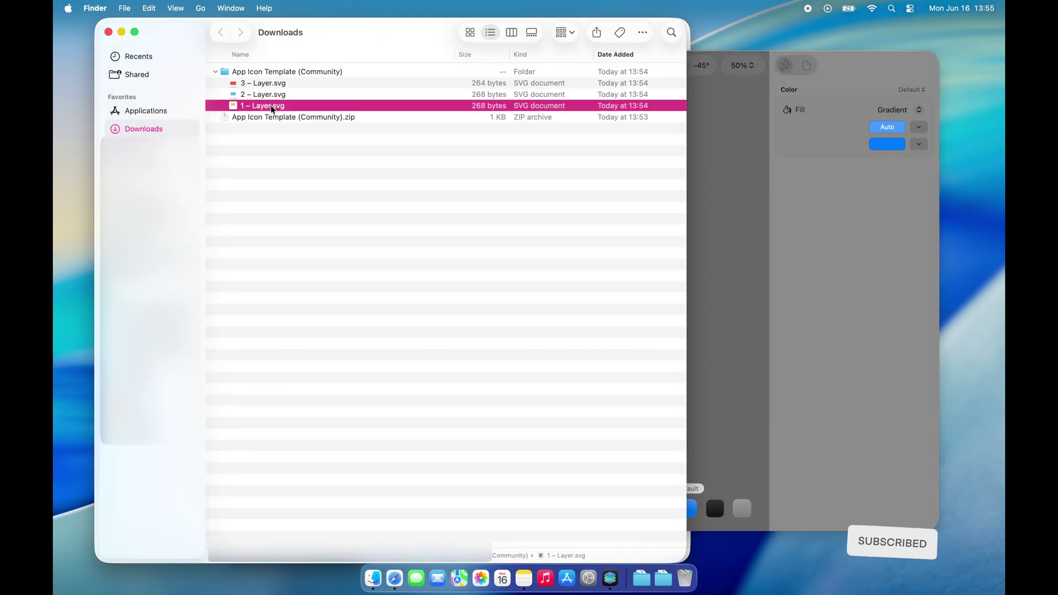
{"action": "key", "text": "shift+Up"}
{"action": "key", "text": "shift+Up"}
{"action": "left_click_drag", "start_coordinate": [262, 93], "coordinate": [710, 169]}
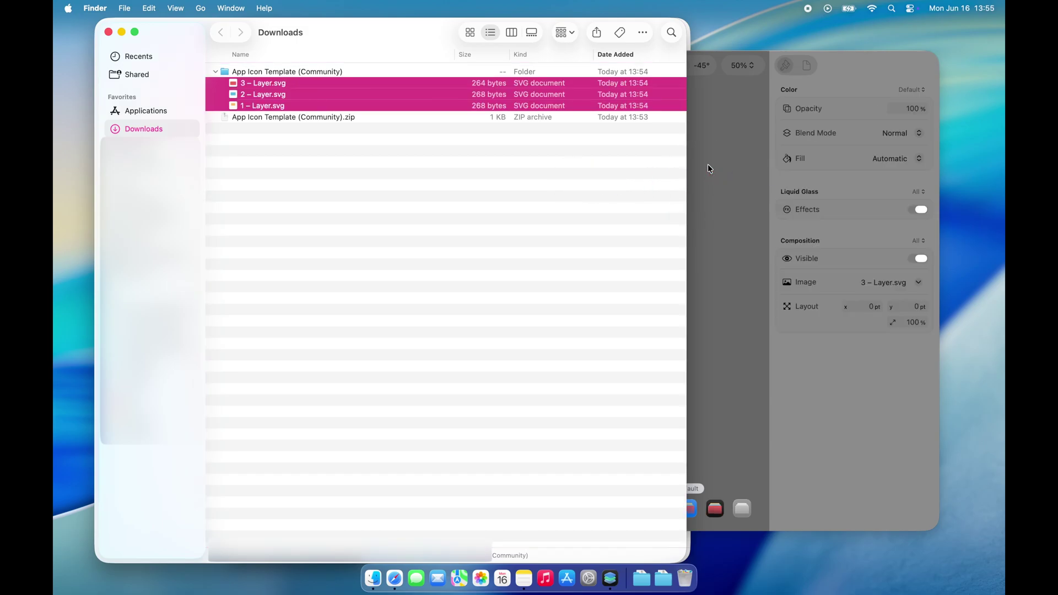
{"action": "left_click", "coordinate": [710, 169]}
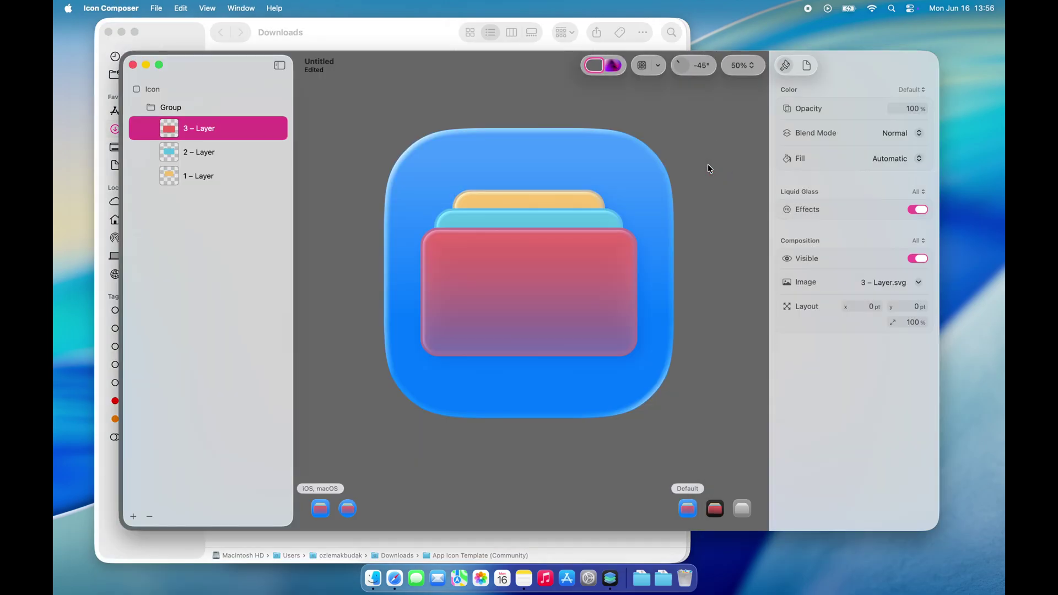
Step: Close the Finder window and return to the icon document
{"action": "left_click", "coordinate": [337, 33]}
{"action": "key", "text": "super+w"}
{"action": "left_click", "coordinate": [478, 111]}
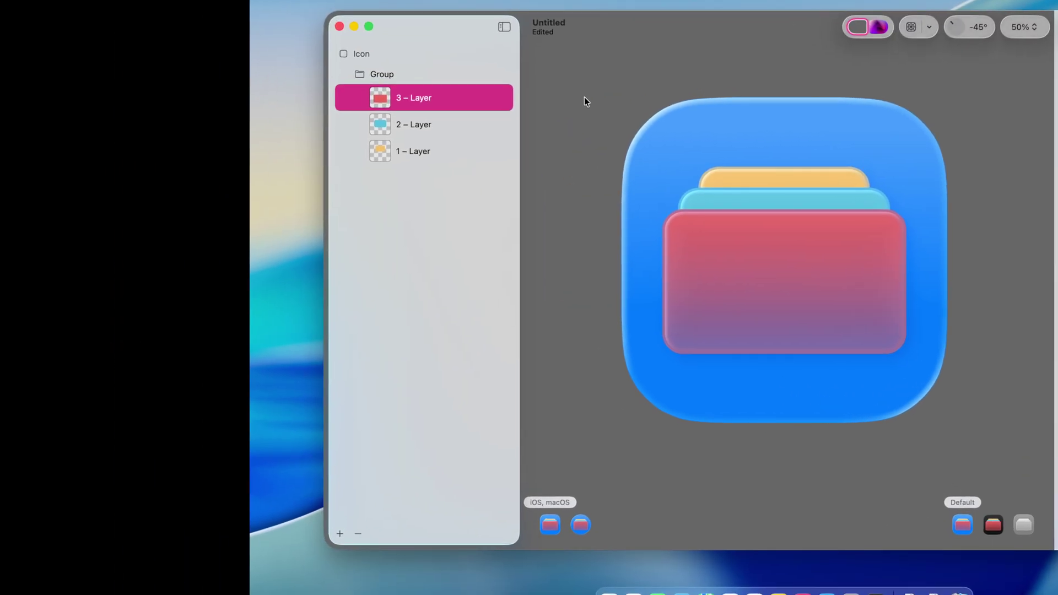
Step: Add a new group and move 3 – Layer into it as the top group
{"action": "left_click", "coordinate": [339, 534]}
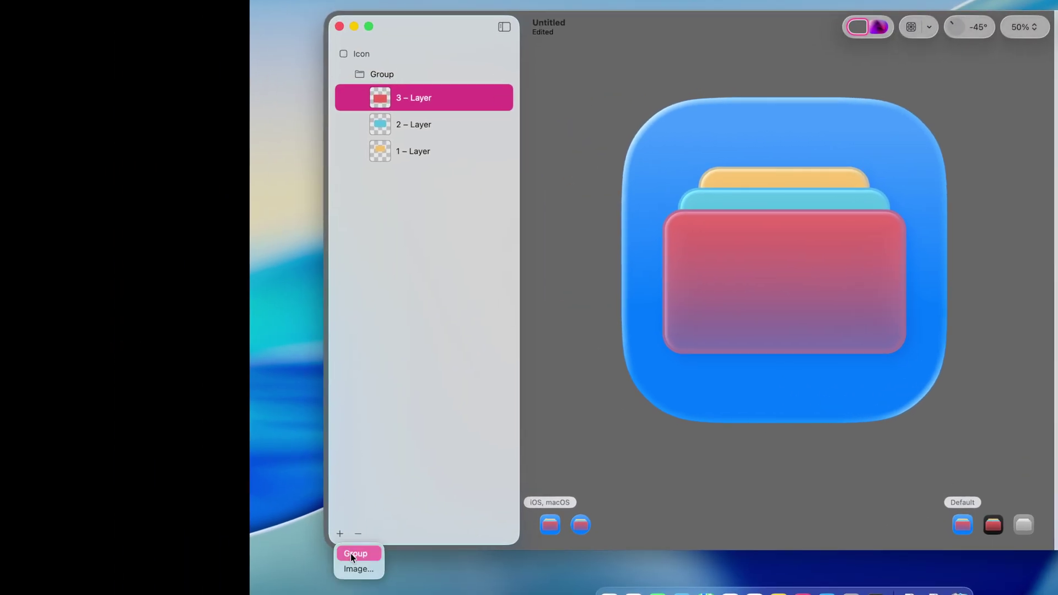
{"action": "left_click", "coordinate": [351, 553]}
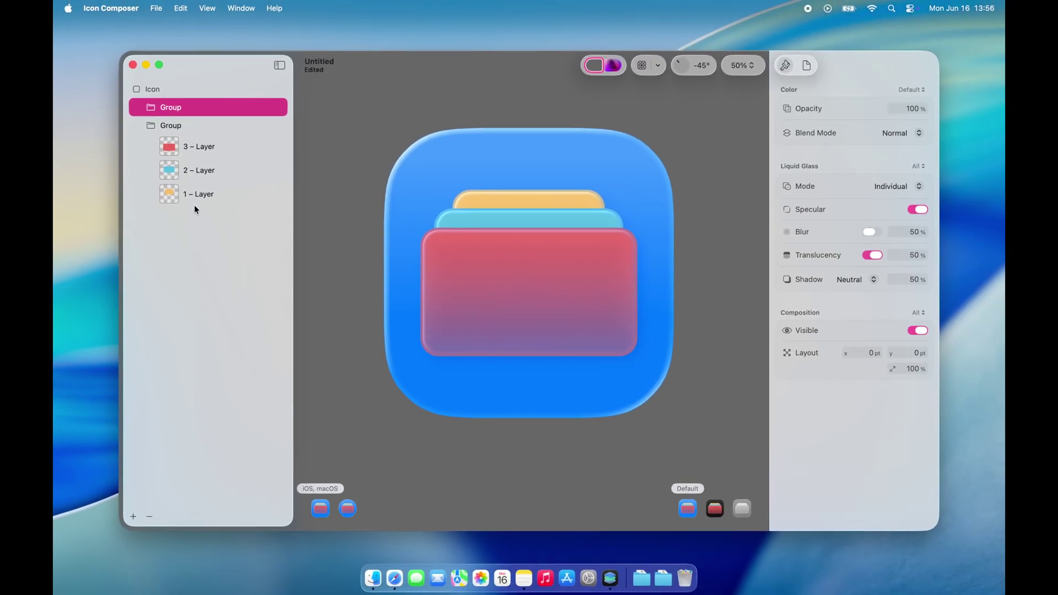
{"action": "left_click_drag", "start_coordinate": [410, 117], "coordinate": [412, 80]}
{"action": "left_click_drag", "start_coordinate": [200, 112], "coordinate": [194, 106]}
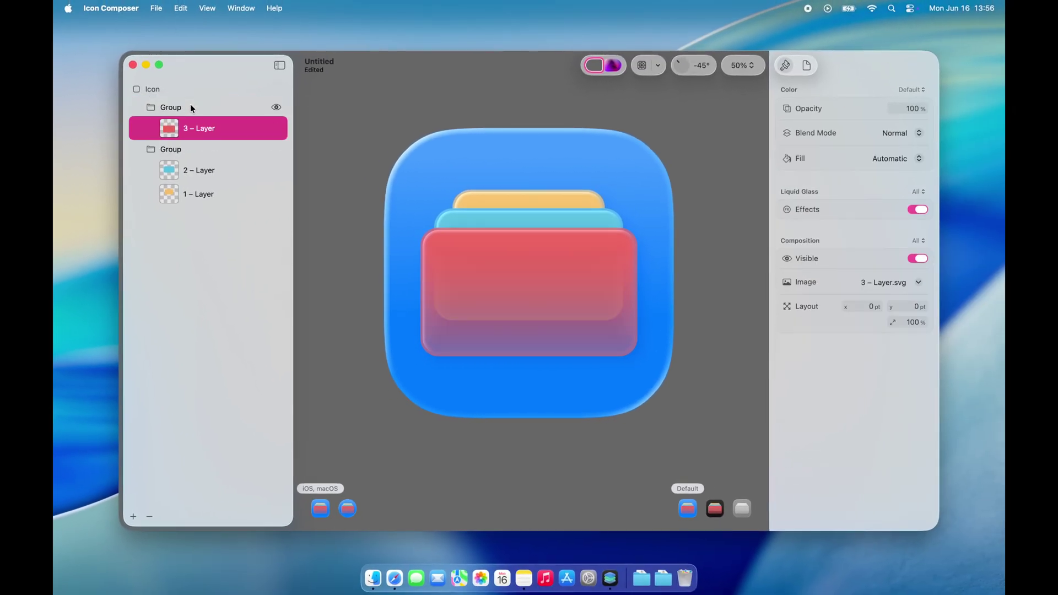
Step: Add another group holding 2 – Layer, placed below the red layer's group
{"action": "left_click", "coordinate": [132, 518]}
{"action": "left_click", "coordinate": [196, 195]}
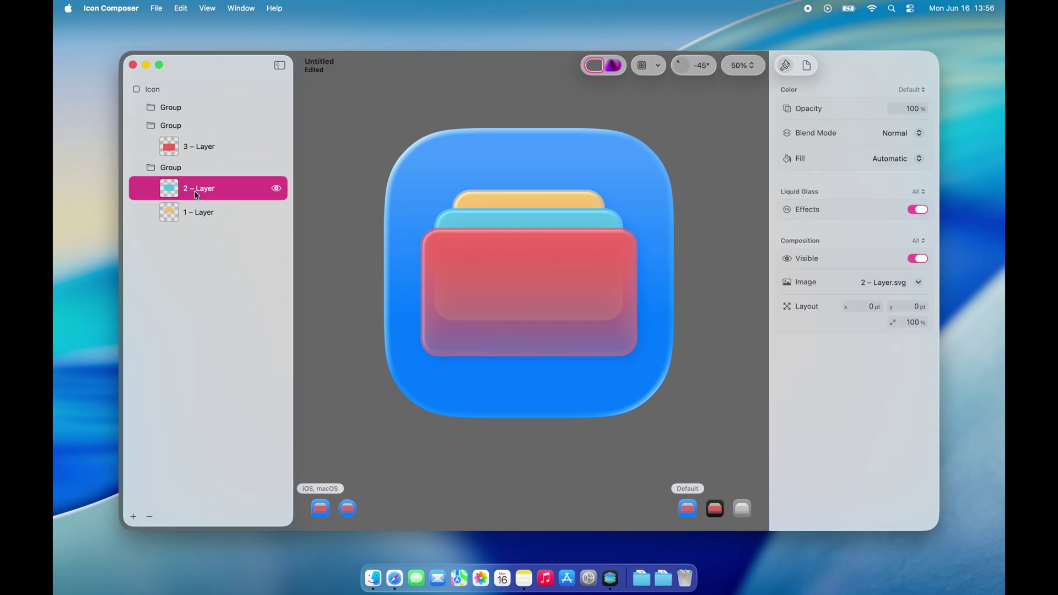
{"action": "mouse_move", "coordinate": [194, 191]}
{"action": "left_mouse_down"}
{"action": "mouse_move", "coordinate": [188, 114]}
{"action": "mouse_move", "coordinate": [175, 107]}
{"action": "left_mouse_up"}
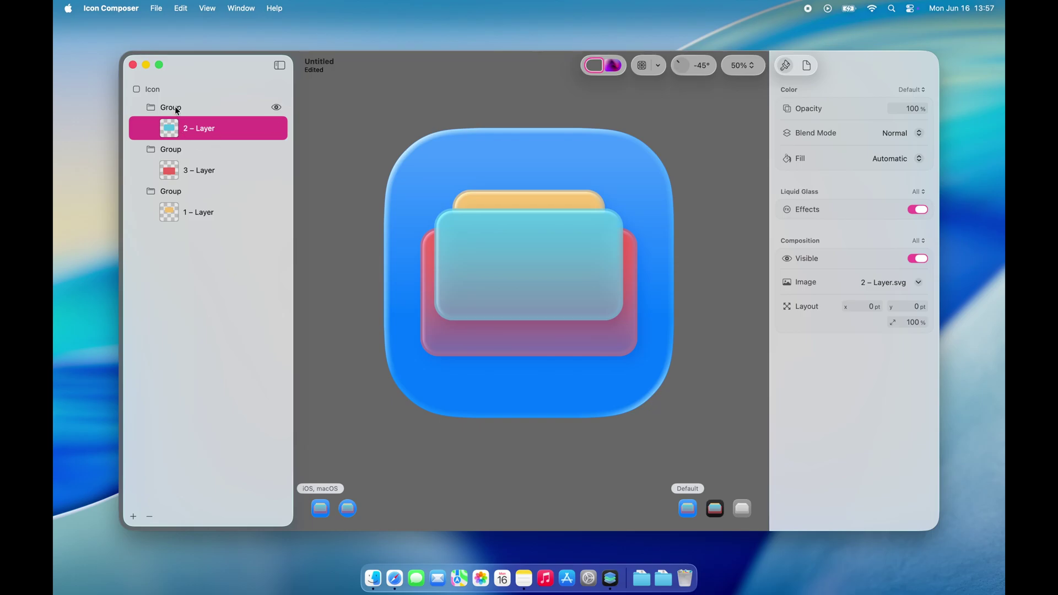
{"action": "left_click_drag", "start_coordinate": [174, 105], "coordinate": [170, 180]}
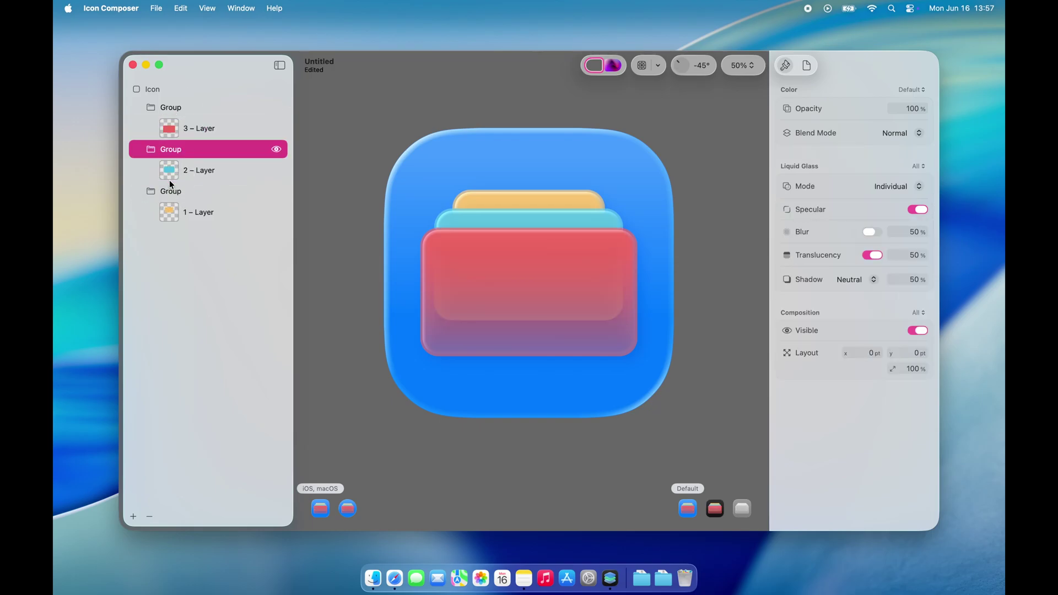
{"action": "left_click", "coordinate": [187, 107]}
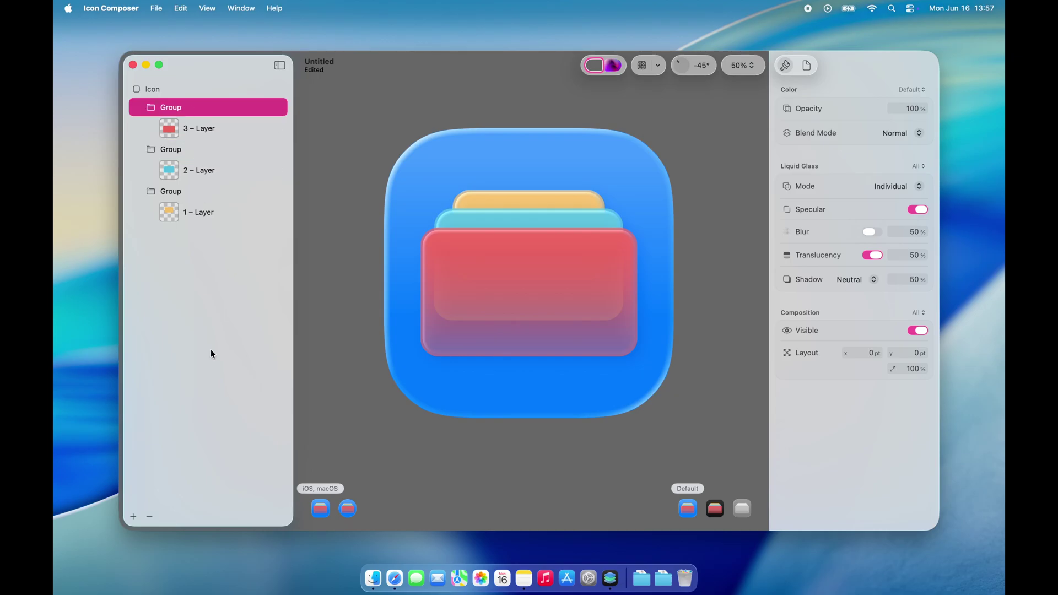
{"action": "left_click", "coordinate": [151, 91]}
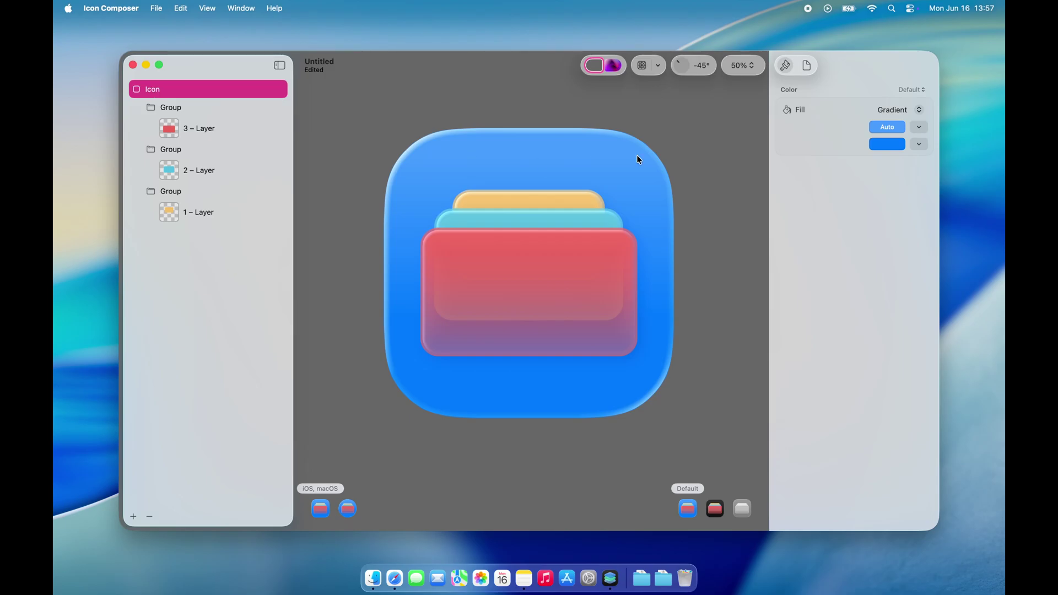
Step: Change the icon fill from Gradient to Automatic after trying System Light and System Dark
{"action": "left_click", "coordinate": [919, 127]}
{"action": "left_click", "coordinate": [919, 127]}
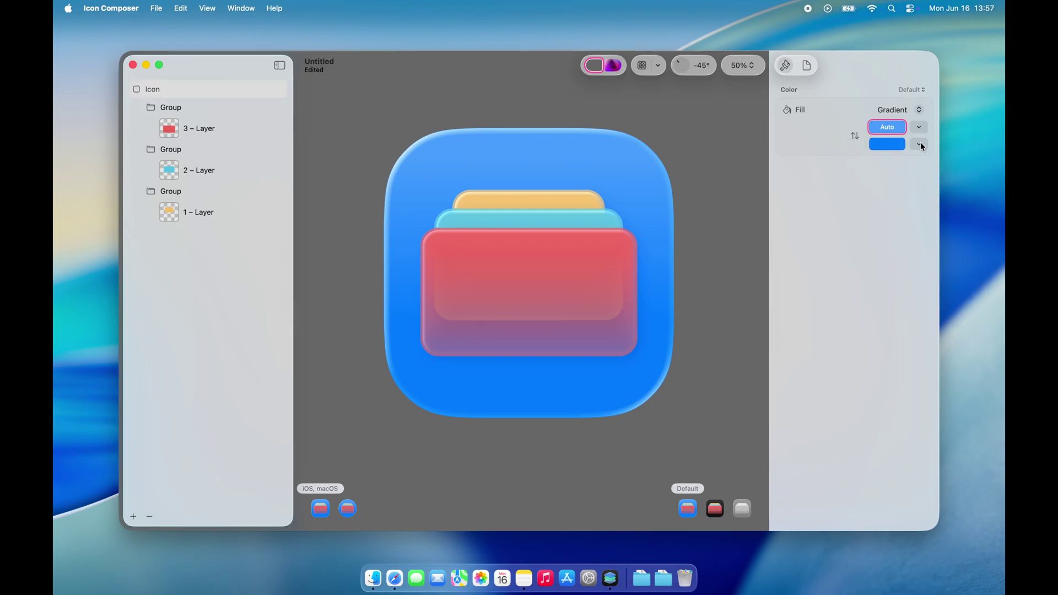
{"action": "left_click", "coordinate": [919, 128]}
{"action": "left_click", "coordinate": [919, 127]}
{"action": "left_click", "coordinate": [898, 128]}
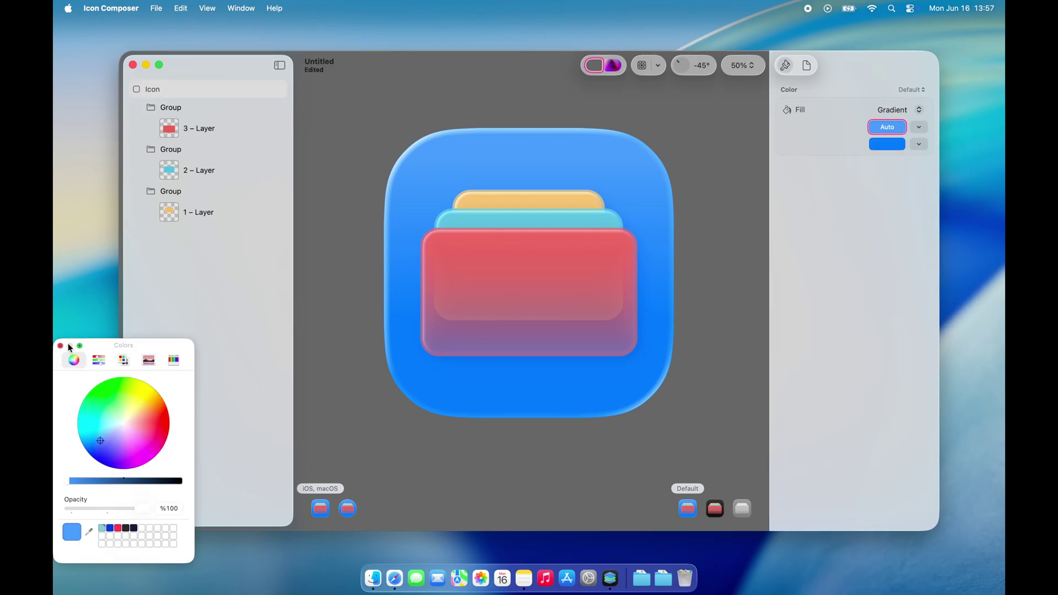
{"action": "left_click", "coordinate": [902, 110]}
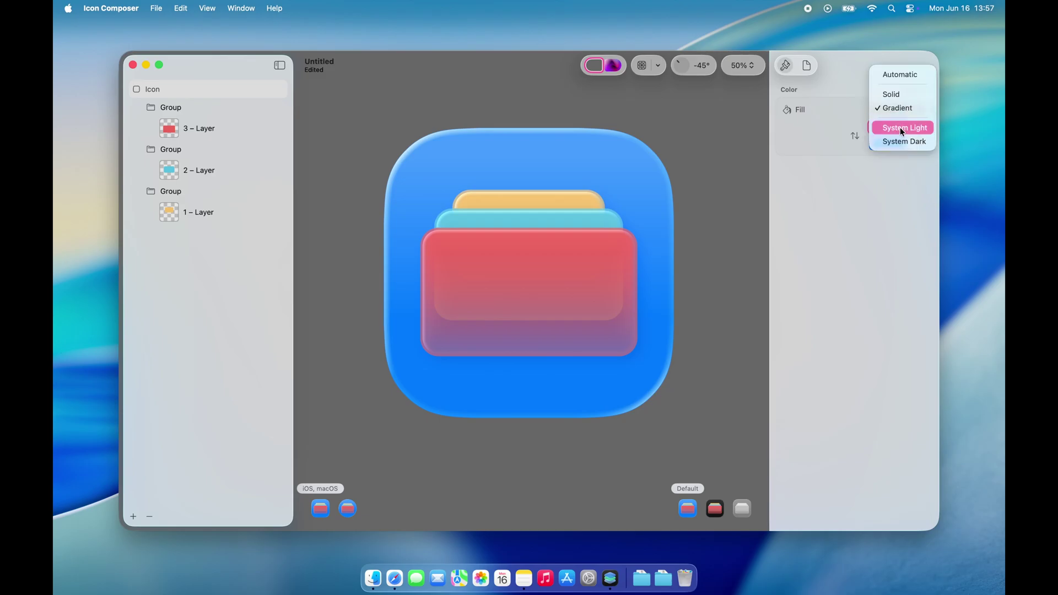
{"action": "left_click", "coordinate": [913, 132]}
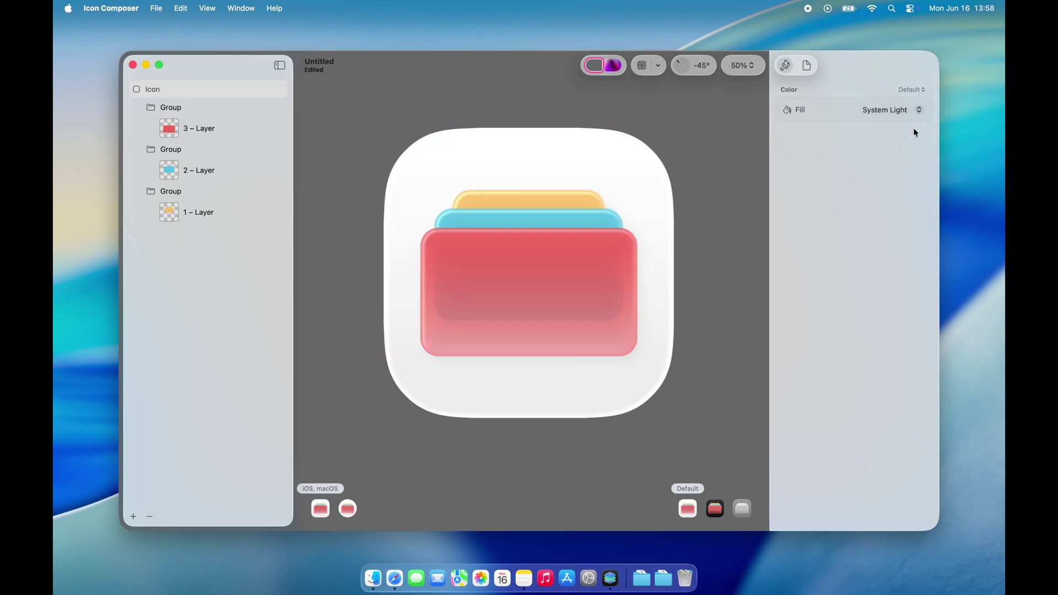
{"action": "left_click", "coordinate": [901, 111]}
{"action": "left_click", "coordinate": [893, 119]}
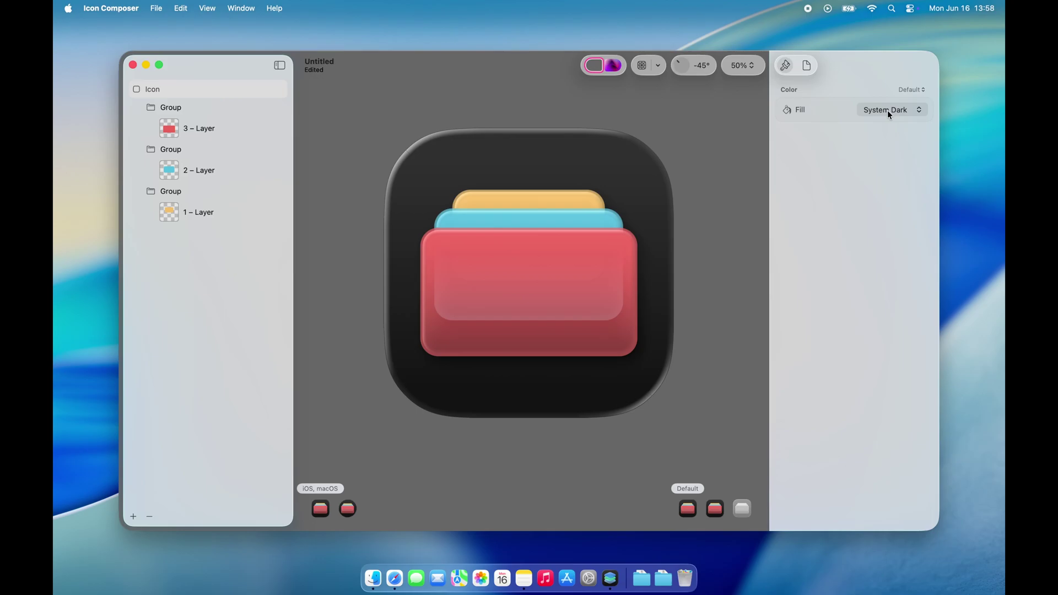
{"action": "left_click", "coordinate": [887, 111]}
{"action": "left_click", "coordinate": [885, 40]}
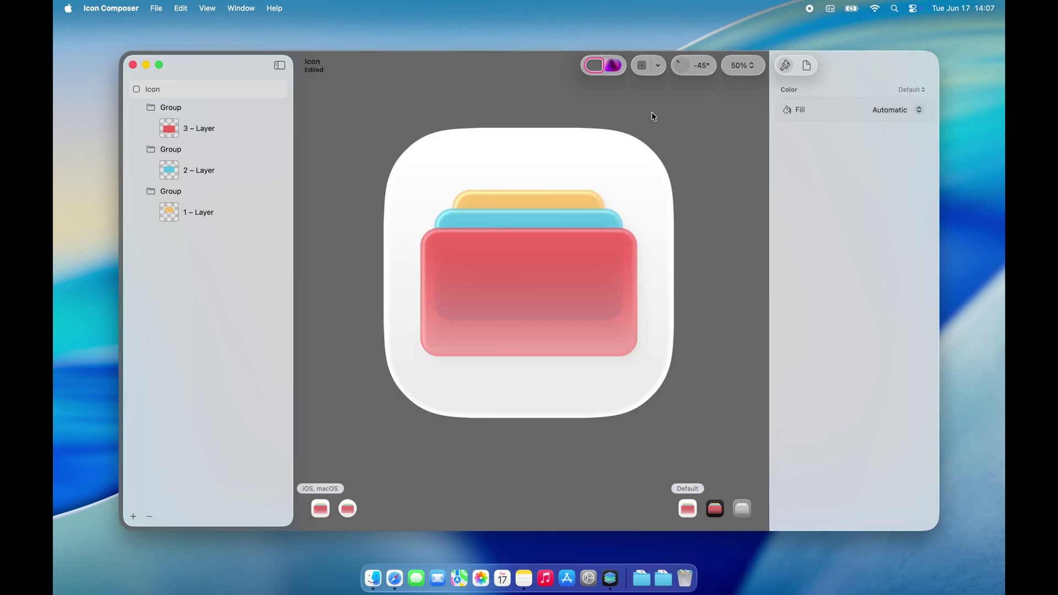
Step: Try red, dark red, yellow and light grey preview backgrounds
{"action": "left_click", "coordinate": [594, 65]}
{"action": "left_click", "coordinate": [620, 114]}
{"action": "left_click", "coordinate": [570, 117]}
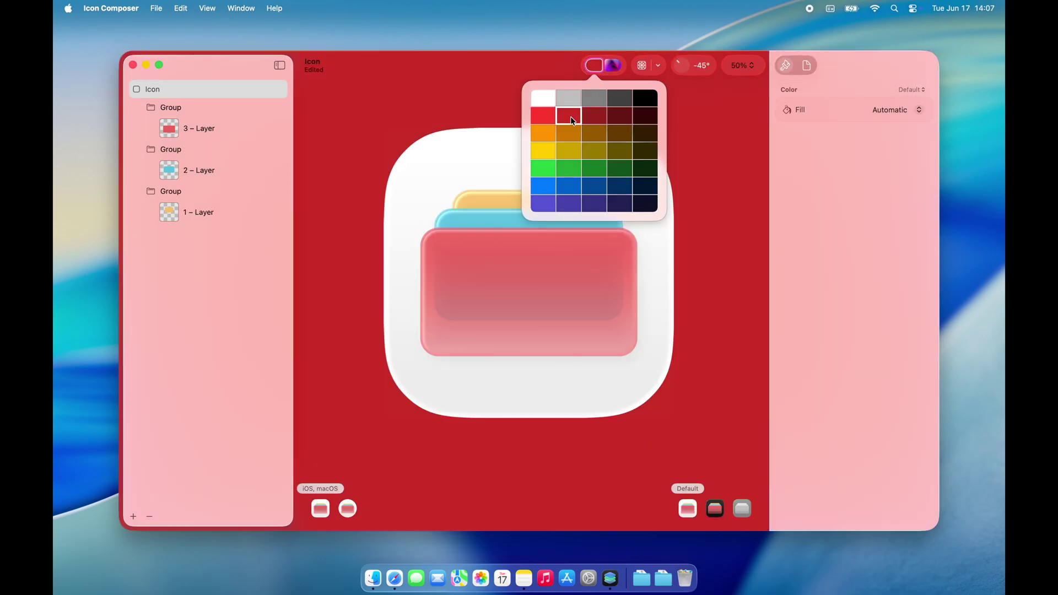
{"action": "left_click", "coordinate": [541, 150]}
{"action": "left_click", "coordinate": [568, 102]}
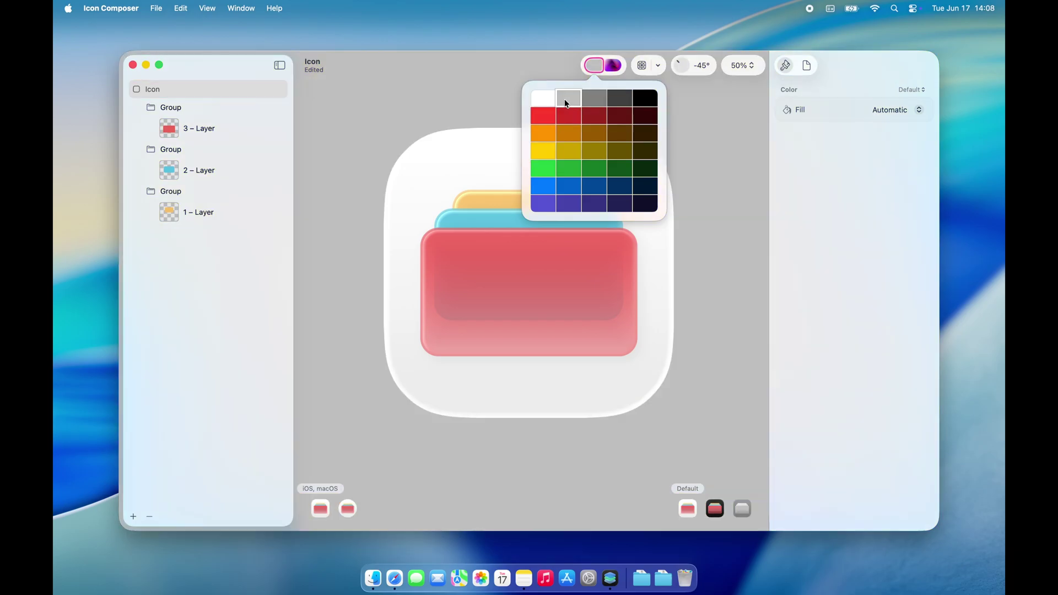
Step: Try grey and pink-violet gradient preview backgrounds, then return to plain grey
{"action": "left_click", "coordinate": [613, 66]}
{"action": "left_click", "coordinate": [613, 66]}
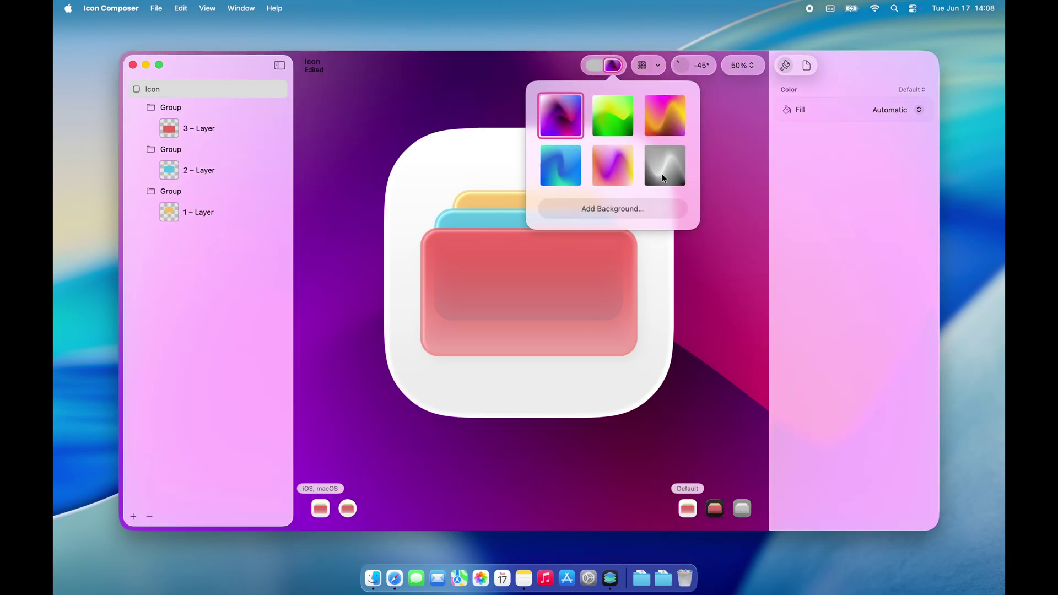
{"action": "left_click", "coordinate": [662, 174]}
{"action": "left_click", "coordinate": [613, 161]}
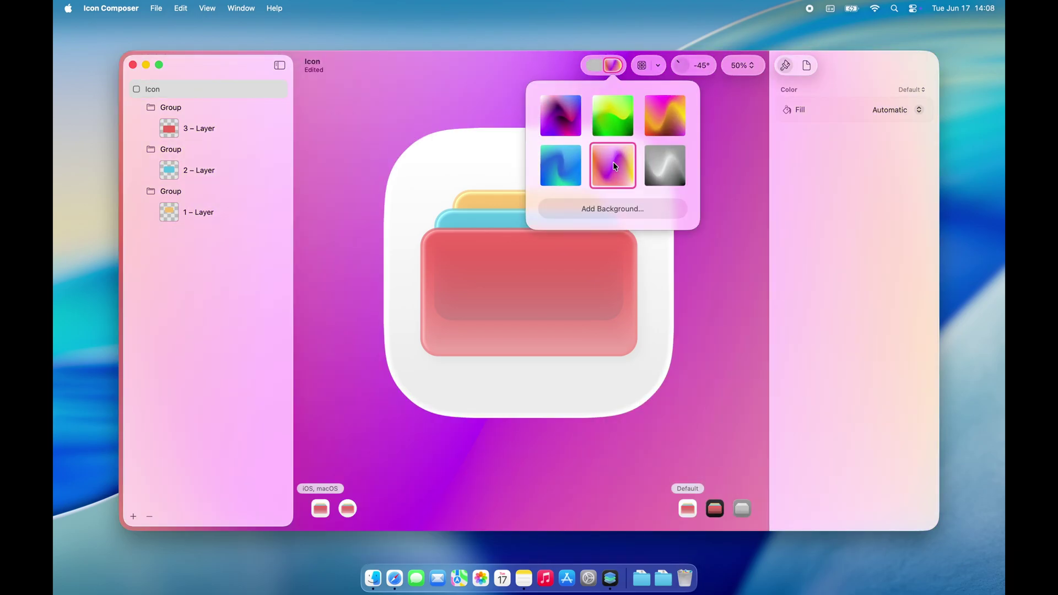
{"action": "left_click", "coordinate": [594, 65]}
Step: Toggle the grid overlay on and off, and change the light angle from -45° to -42°
{"action": "left_click", "coordinate": [659, 66]}
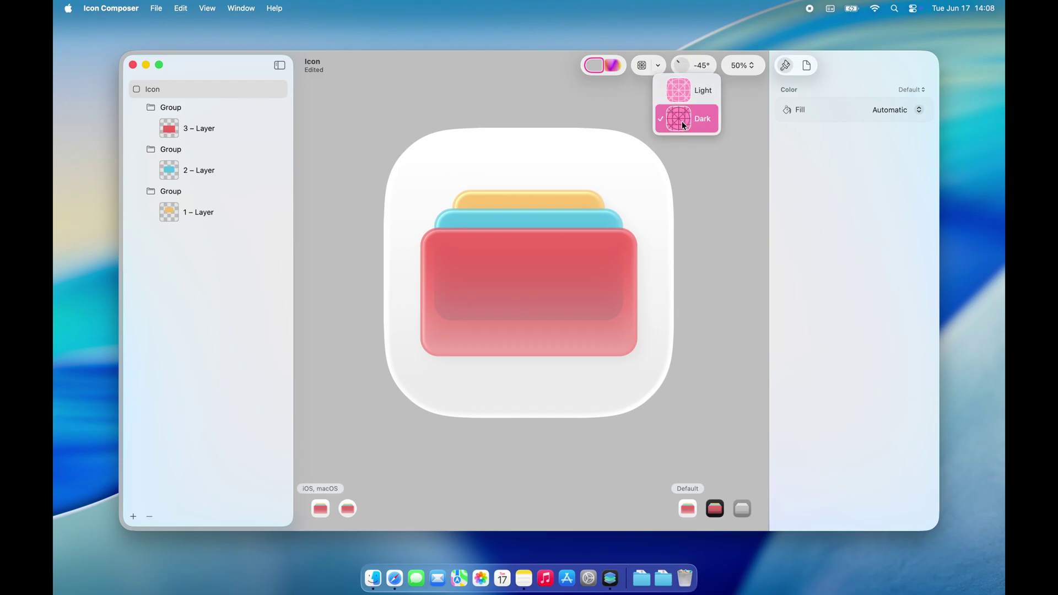
{"action": "left_click", "coordinate": [683, 125]}
{"action": "left_click", "coordinate": [641, 66]}
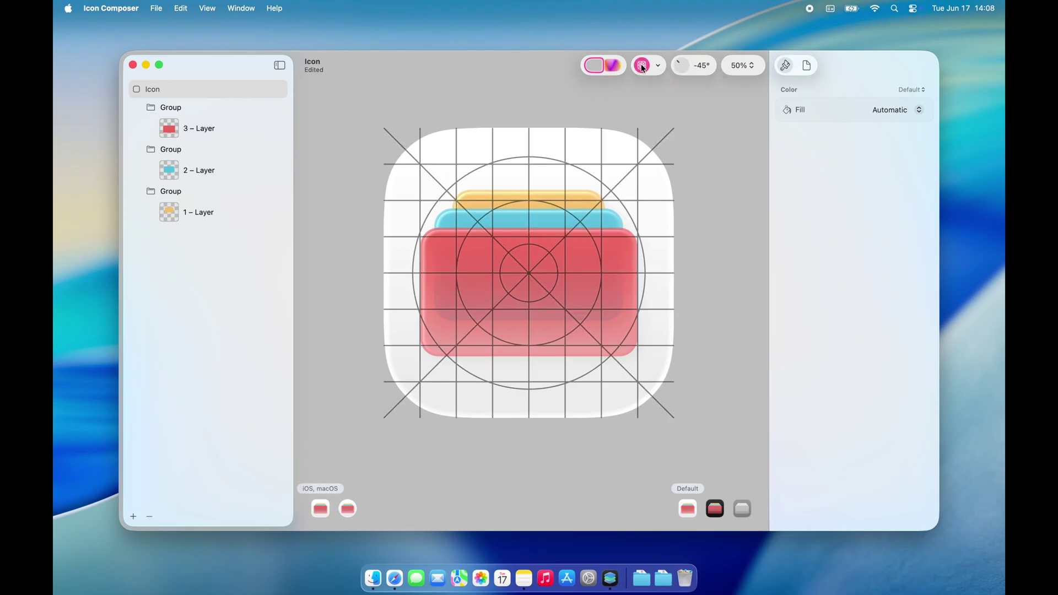
{"action": "left_click", "coordinate": [642, 65]}
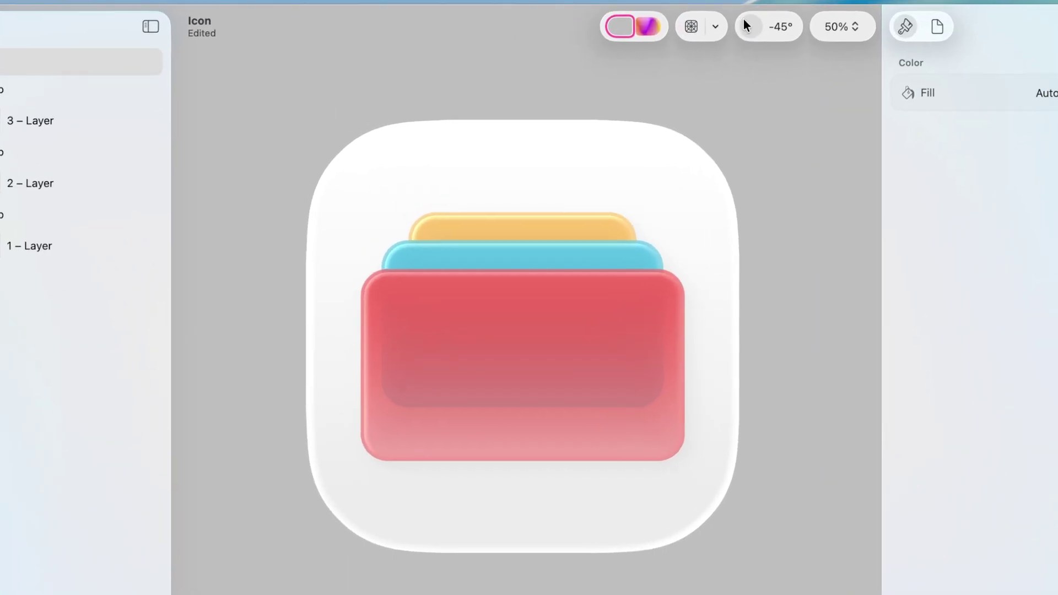
{"action": "mouse_move", "coordinate": [752, 12]}
{"action": "left_mouse_down"}
{"action": "mouse_move", "coordinate": [781, 42]}
{"action": "mouse_move", "coordinate": [775, 20]}
{"action": "mouse_move", "coordinate": [751, 19]}
{"action": "left_mouse_up"}
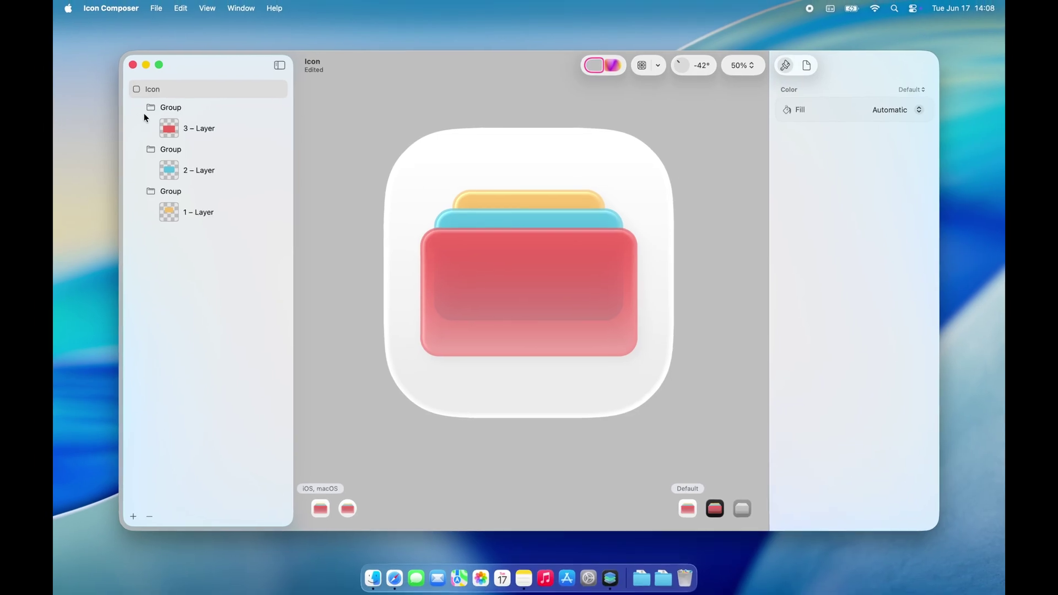
Step: Try Darken, Lighten and Hard Light blend modes on the red group, keeping Normal
{"action": "left_click", "coordinate": [174, 108]}
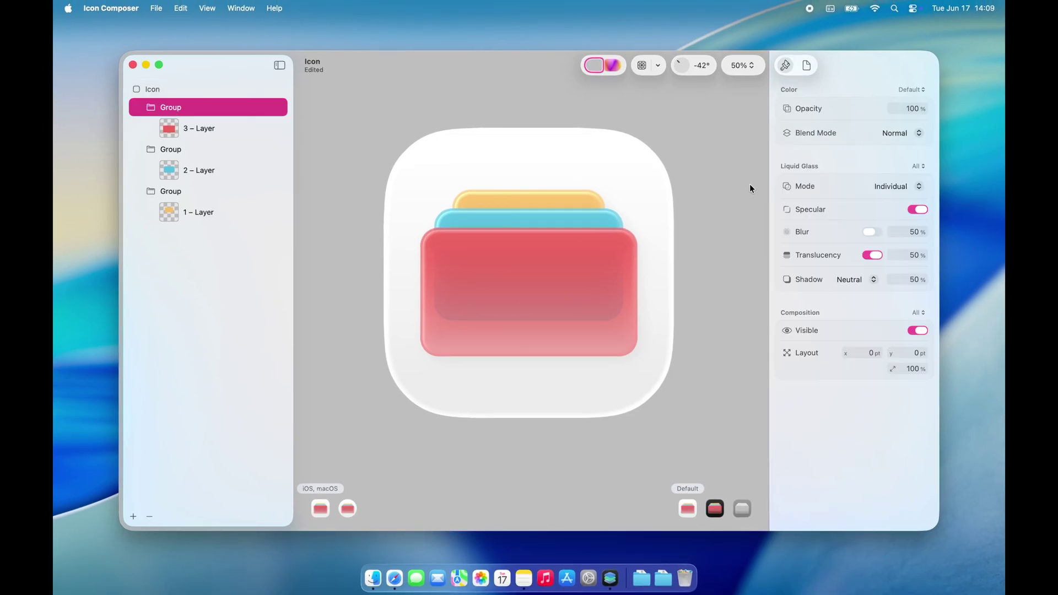
{"action": "left_click", "coordinate": [890, 133]}
{"action": "left_click", "coordinate": [894, 147]}
{"action": "left_click", "coordinate": [897, 135]}
{"action": "left_click", "coordinate": [901, 178]}
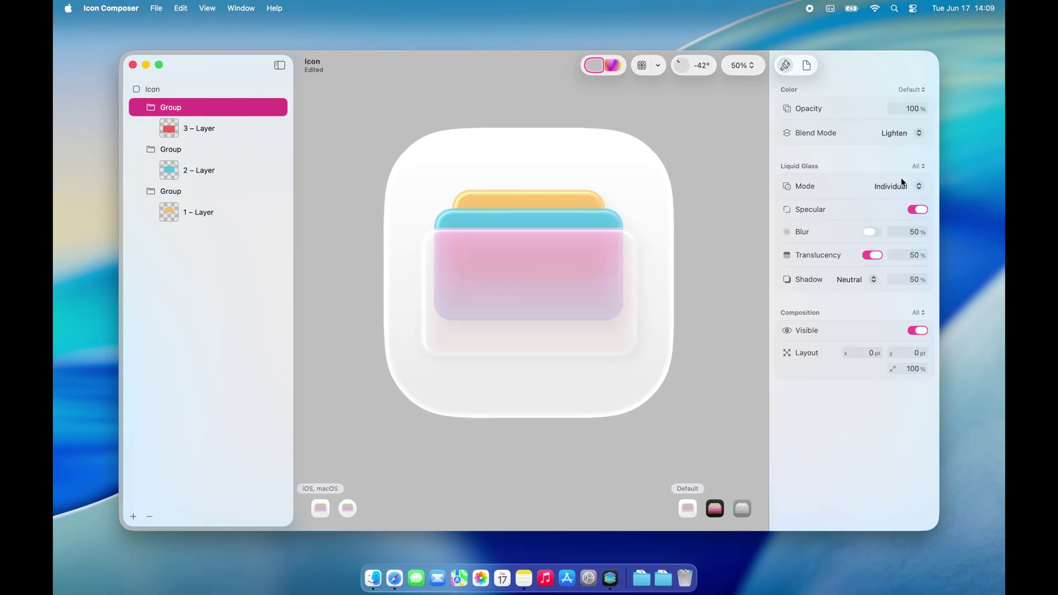
{"action": "left_click", "coordinate": [904, 133]}
{"action": "left_click", "coordinate": [901, 207]}
{"action": "left_click", "coordinate": [887, 131]}
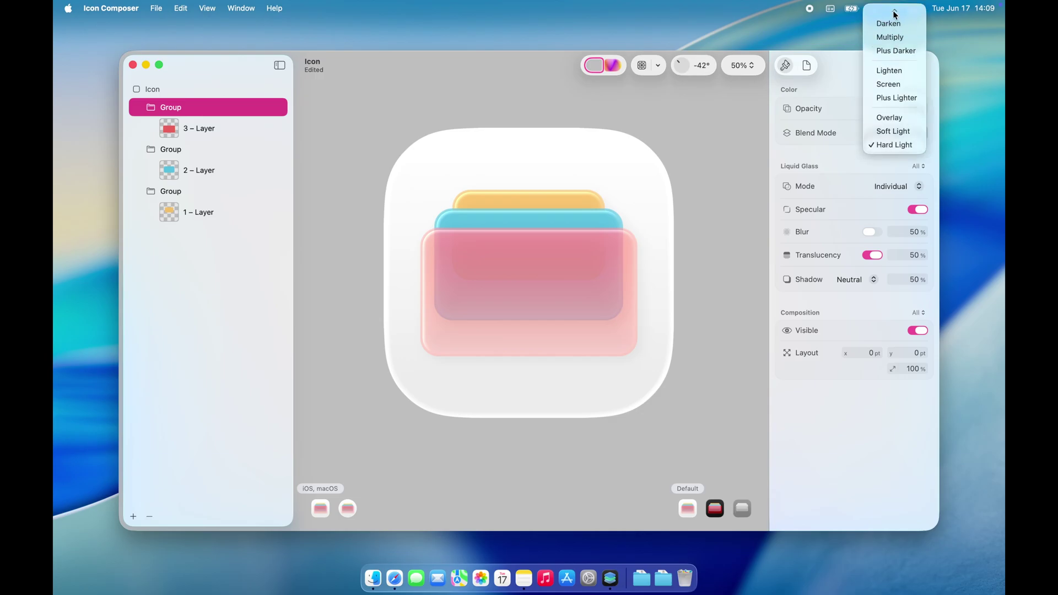
{"action": "left_click", "coordinate": [890, 17]}
Step: Set the red group's Liquid Glass mode to Individual with translucency left on
{"action": "left_click", "coordinate": [890, 187]}
{"action": "left_click", "coordinate": [897, 199]}
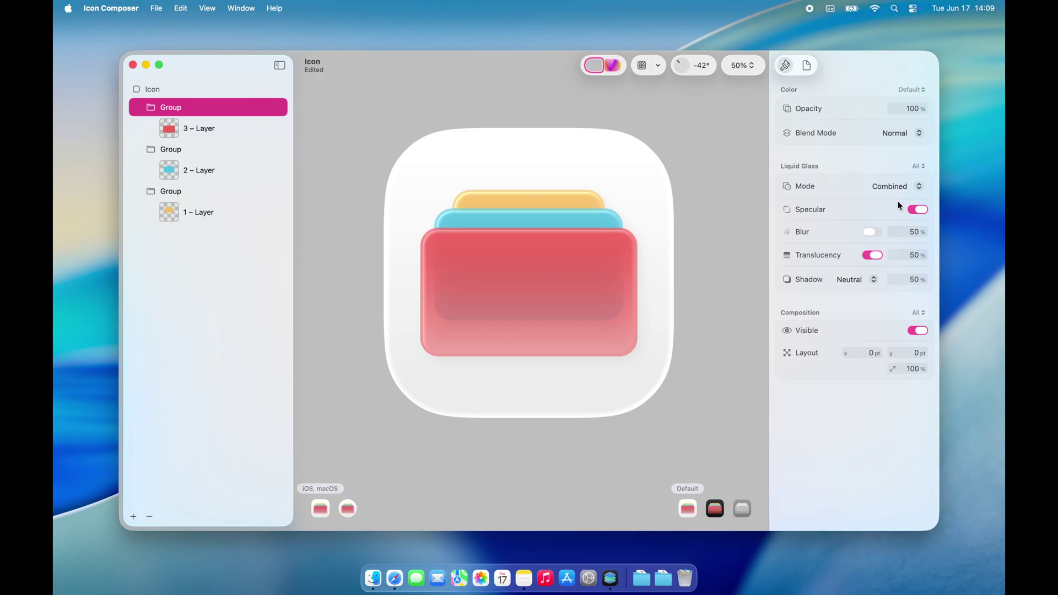
{"action": "left_click", "coordinate": [898, 186]}
{"action": "left_click", "coordinate": [898, 173]}
{"action": "left_click", "coordinate": [871, 256]}
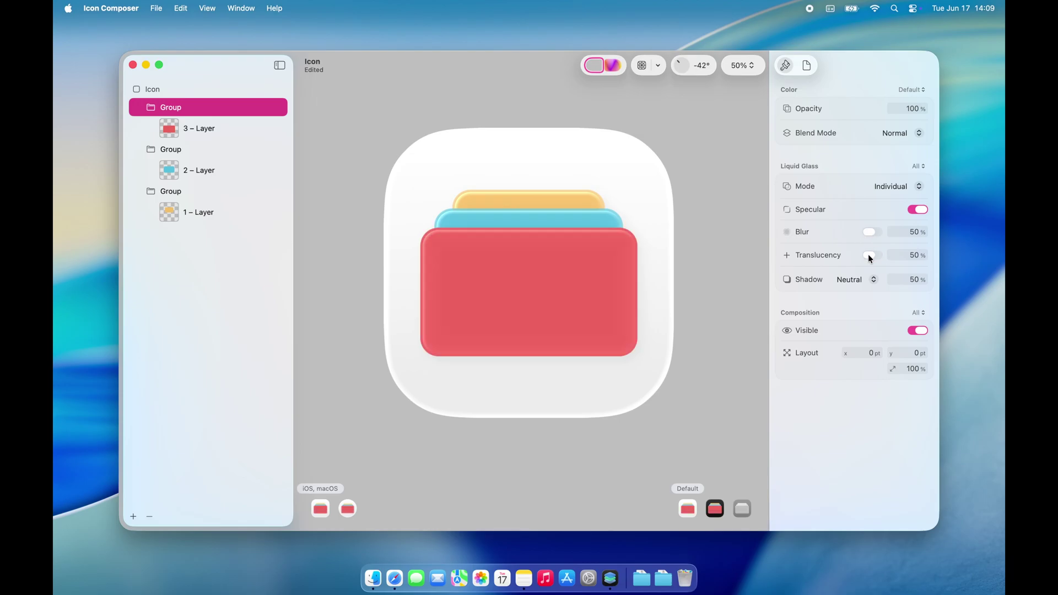
{"action": "left_click", "coordinate": [870, 257]}
Step: Try a Chromatic shadow on the front group, then set it back to Neutral
{"action": "left_click", "coordinate": [849, 280]}
{"action": "left_click", "coordinate": [853, 291]}
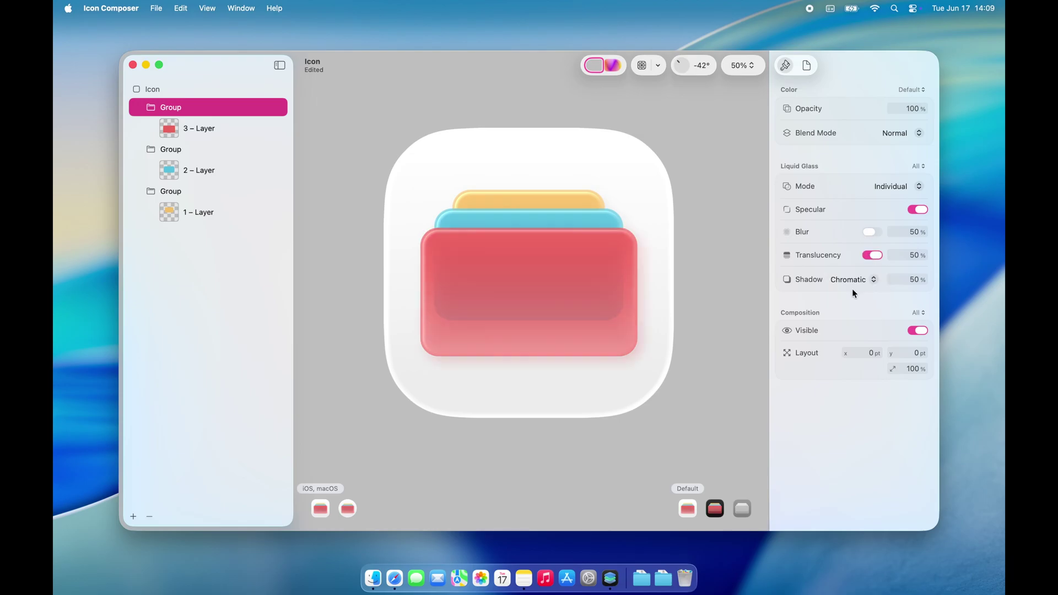
{"action": "left_click", "coordinate": [860, 281]}
{"action": "left_click", "coordinate": [853, 263]}
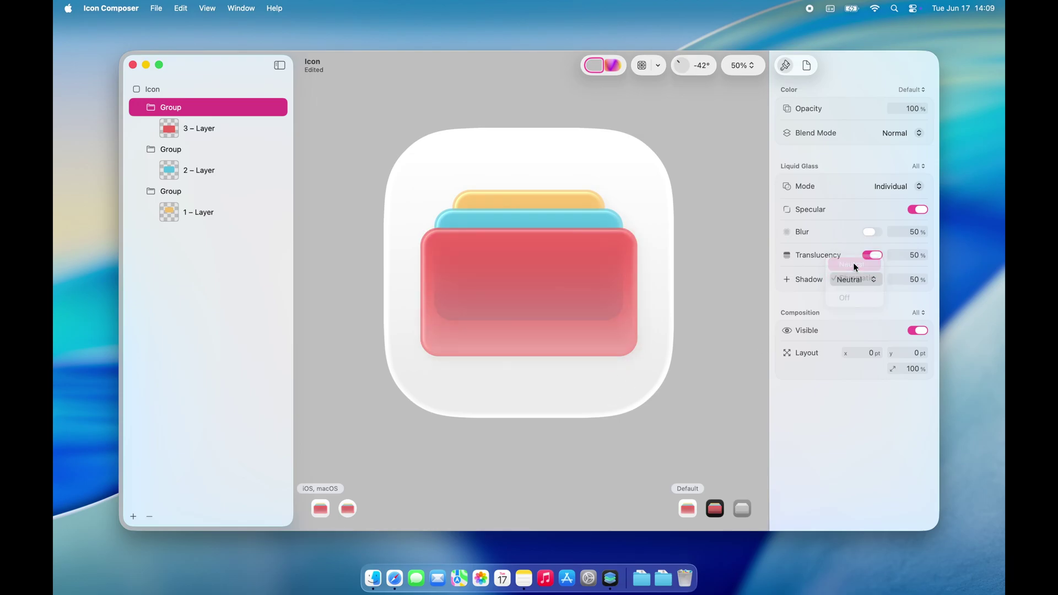
Step: Confirm 3 – Layer keeps Normal blend mode and Automatic fill
{"action": "left_click", "coordinate": [209, 128]}
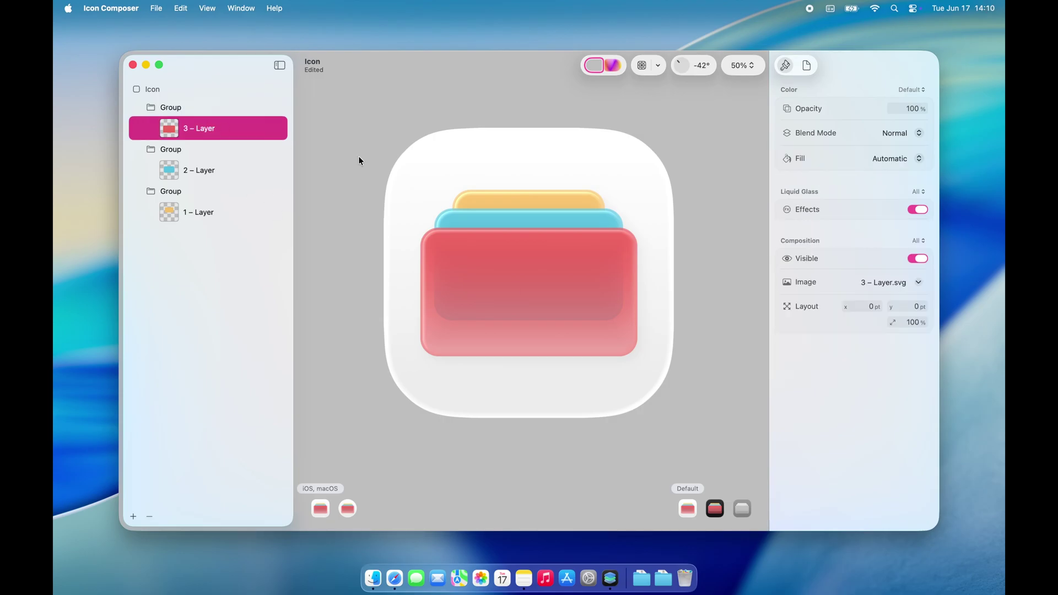
{"action": "left_click", "coordinate": [898, 136]}
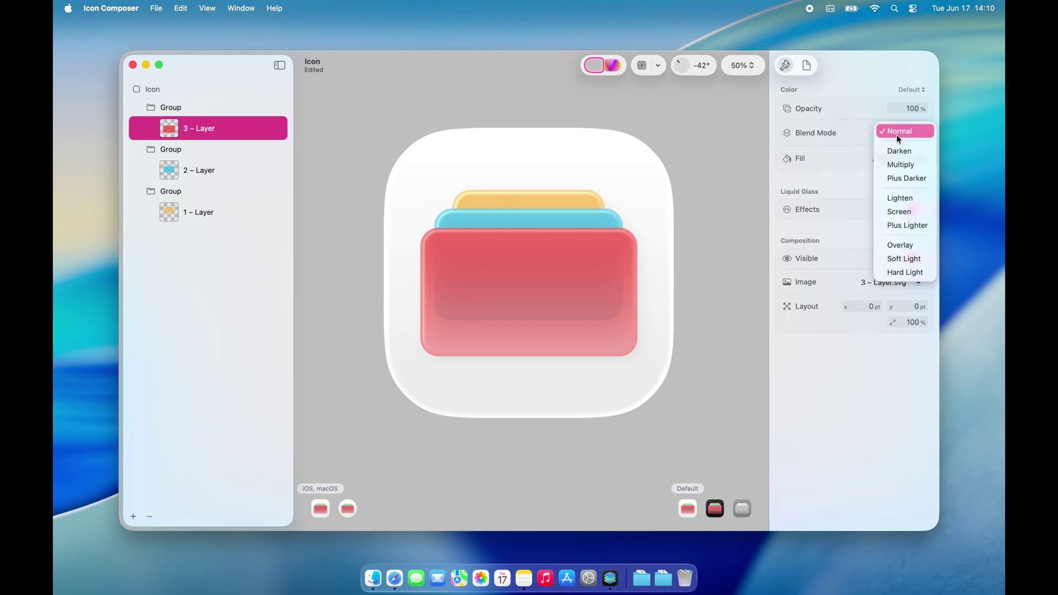
{"action": "left_click", "coordinate": [898, 136]}
{"action": "left_click", "coordinate": [893, 159]}
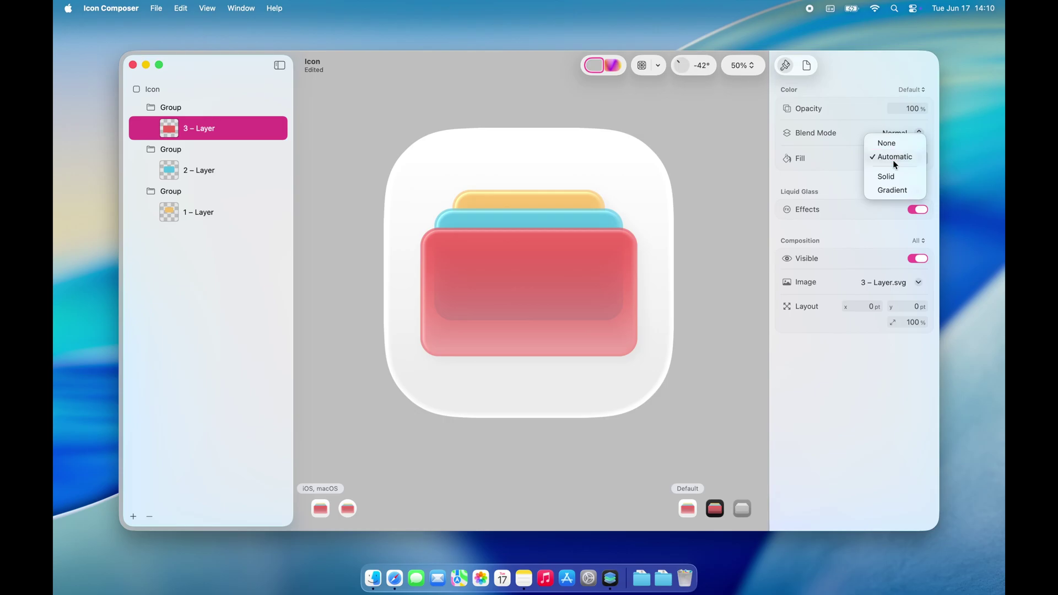
{"action": "left_click", "coordinate": [893, 159]}
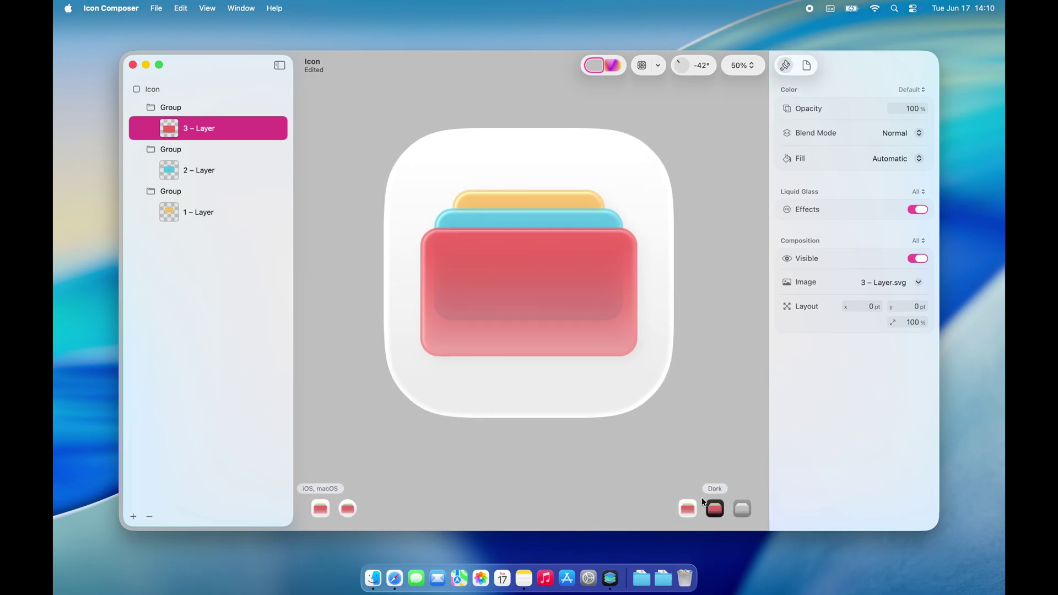
Step: Preview the icon in Dark and Mono appearances, then return to Default
{"action": "left_click", "coordinate": [715, 508]}
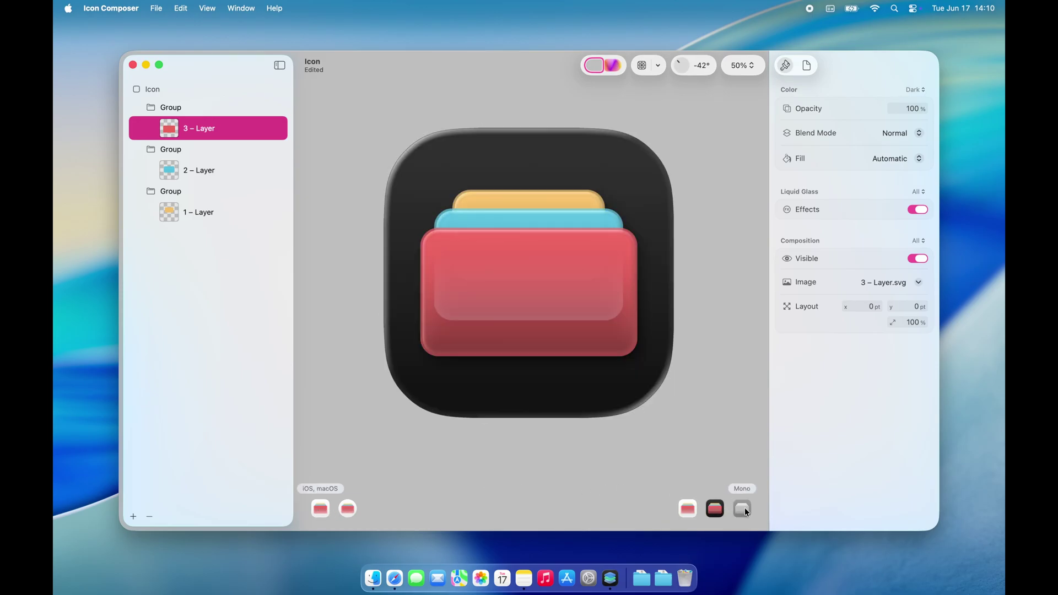
{"action": "left_click", "coordinate": [742, 508]}
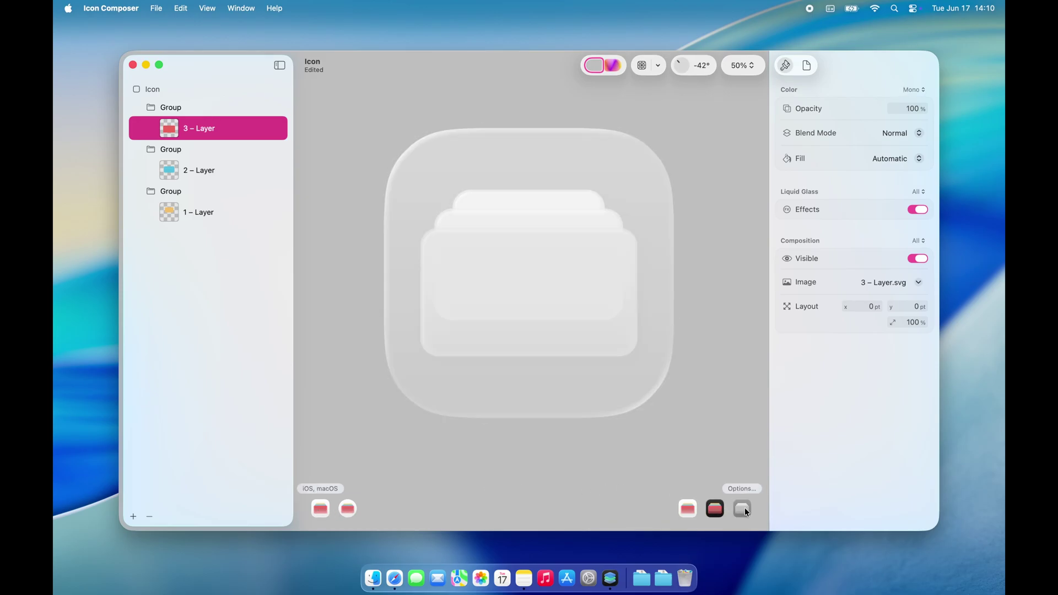
{"action": "left_click", "coordinate": [690, 508]}
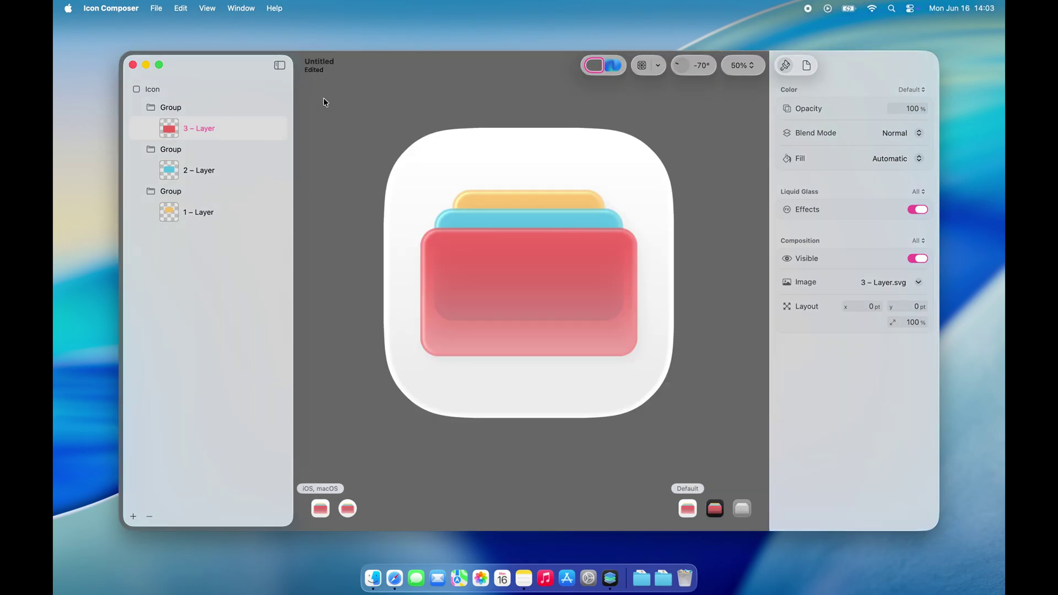
Step: Save the icon to the Desktop as 'SlipBox App Icon Glass'
{"action": "key", "text": "super+s"}
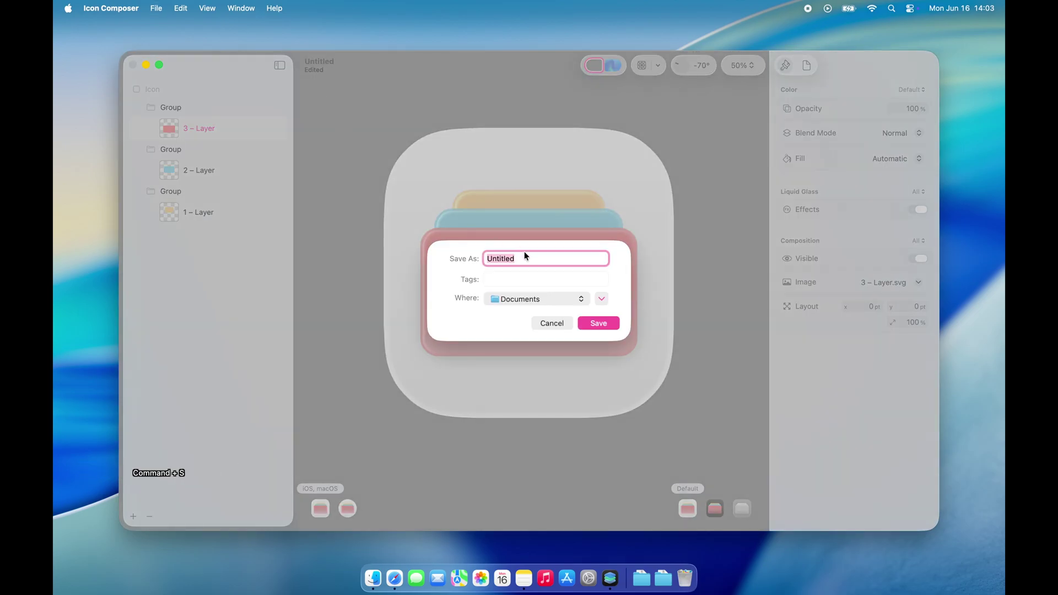
{"action": "type", "text": "SlipBox App"}
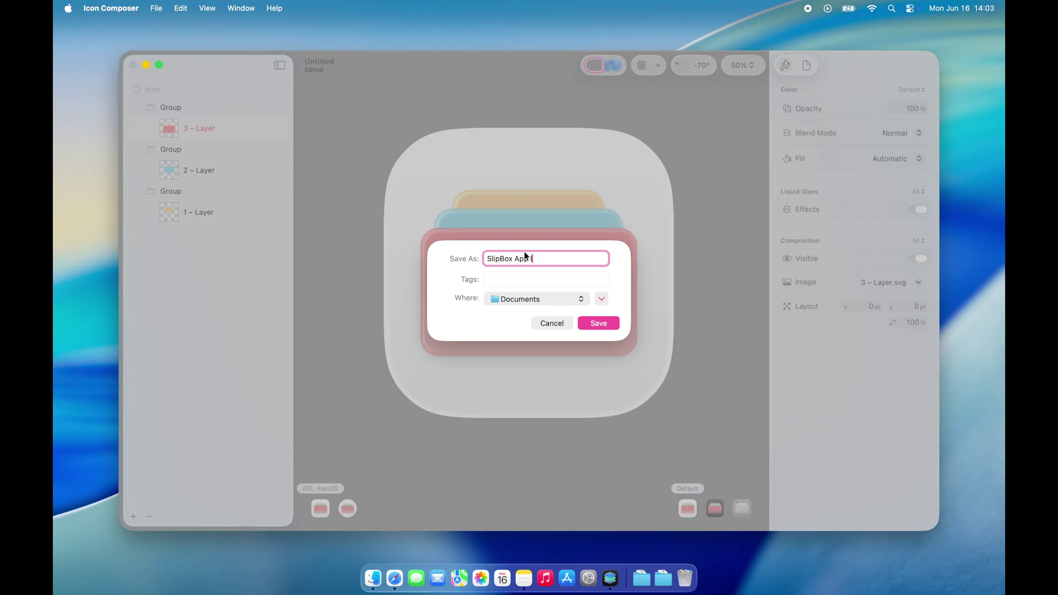
{"action": "type", "text": " Icon Glass"}
{"action": "key", "text": "super+d"}
{"action": "left_click", "coordinate": [603, 324]}
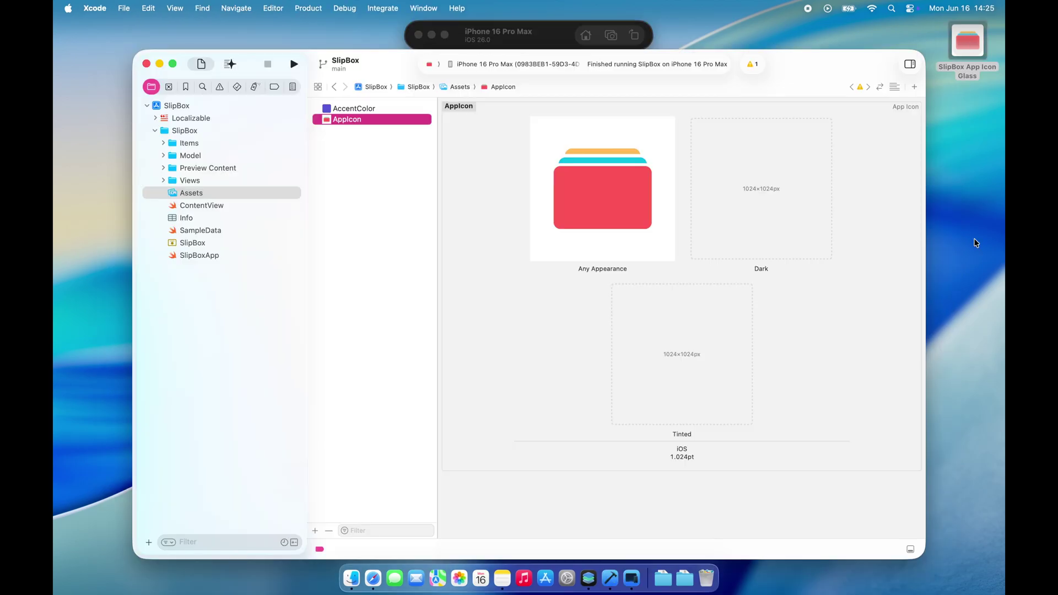
Step: Quick Look the saved SlipBox App Icon Glass file on the Desktop
{"action": "left_click", "coordinate": [976, 243]}
{"action": "left_click", "coordinate": [800, 75]}
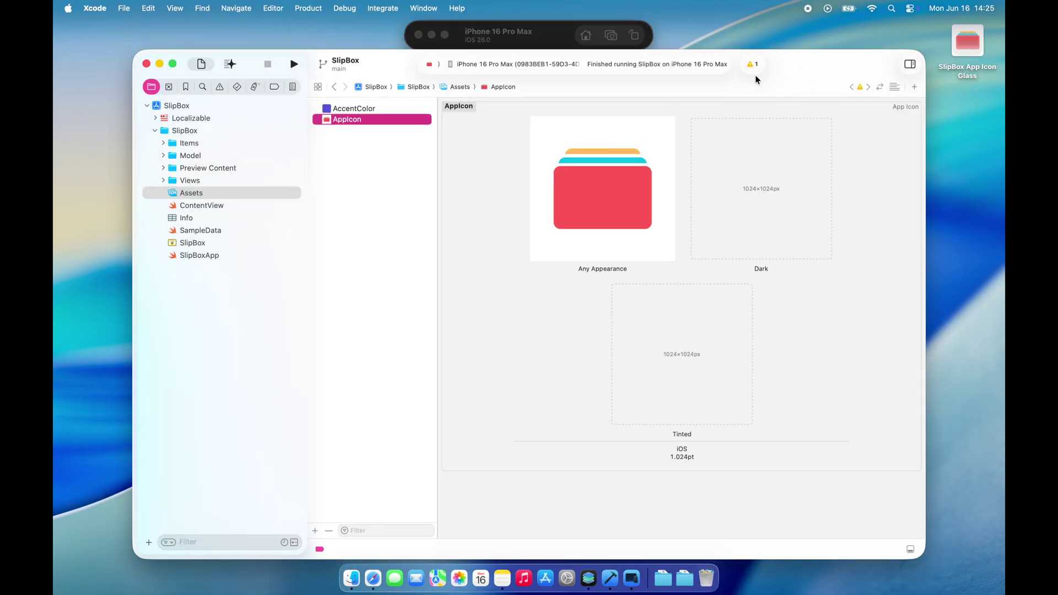
{"action": "left_click", "coordinate": [967, 41]}
{"action": "key", "text": "space"}
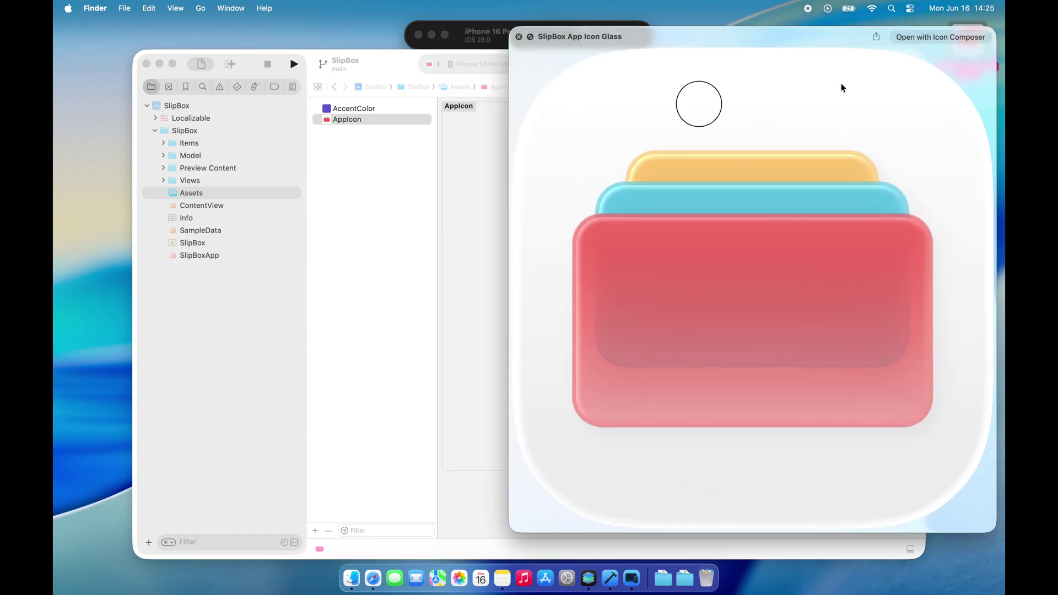
{"action": "left_click", "coordinate": [519, 37]}
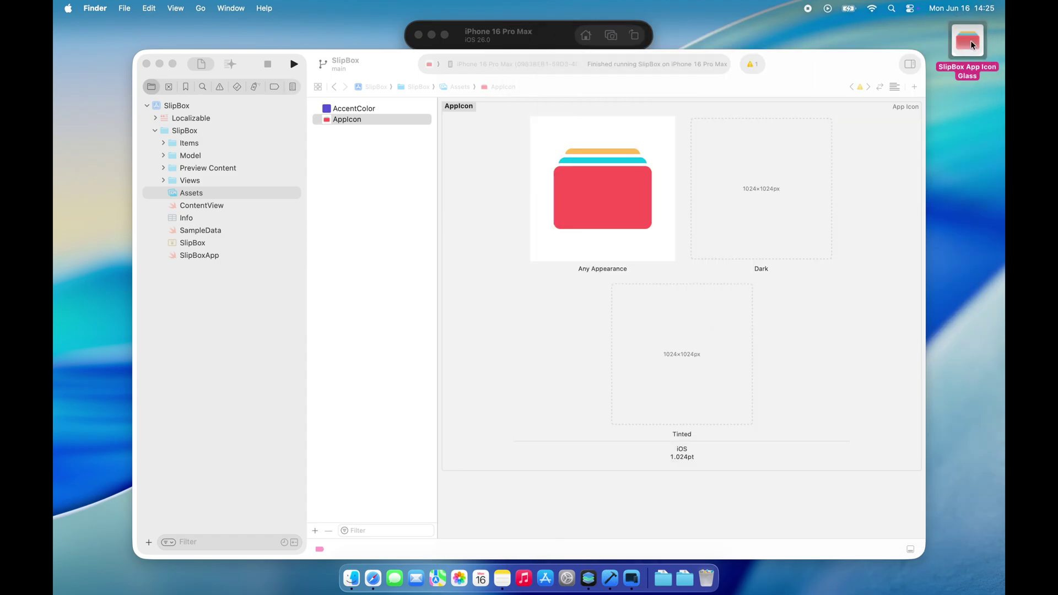
Step: Add the icon file to the SlipBox project group, included in the SlipBox target
{"action": "left_click_drag", "start_coordinate": [971, 44], "coordinate": [205, 104]}
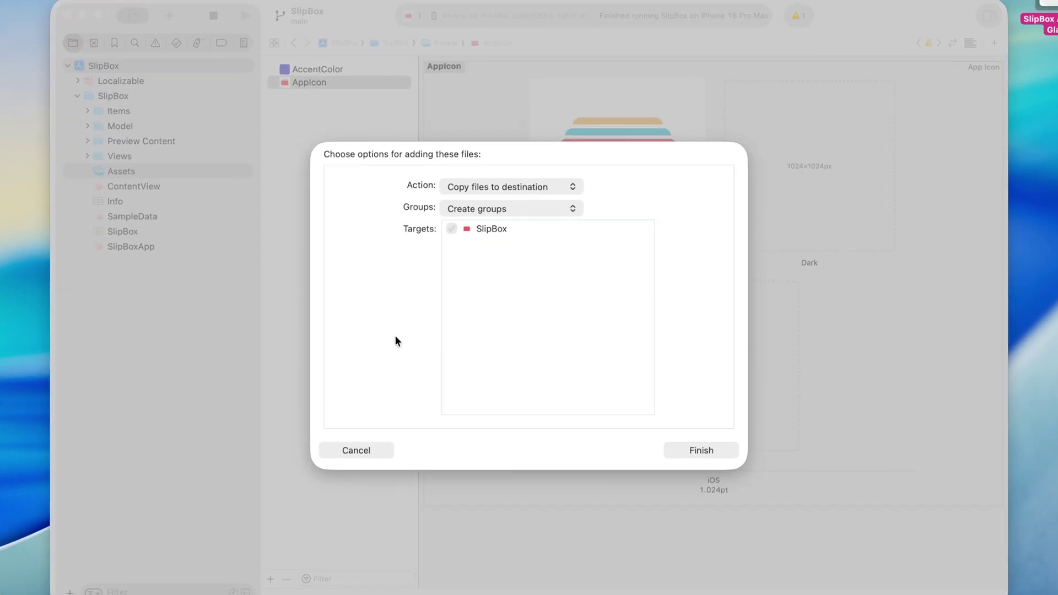
{"action": "left_click", "coordinate": [416, 336]}
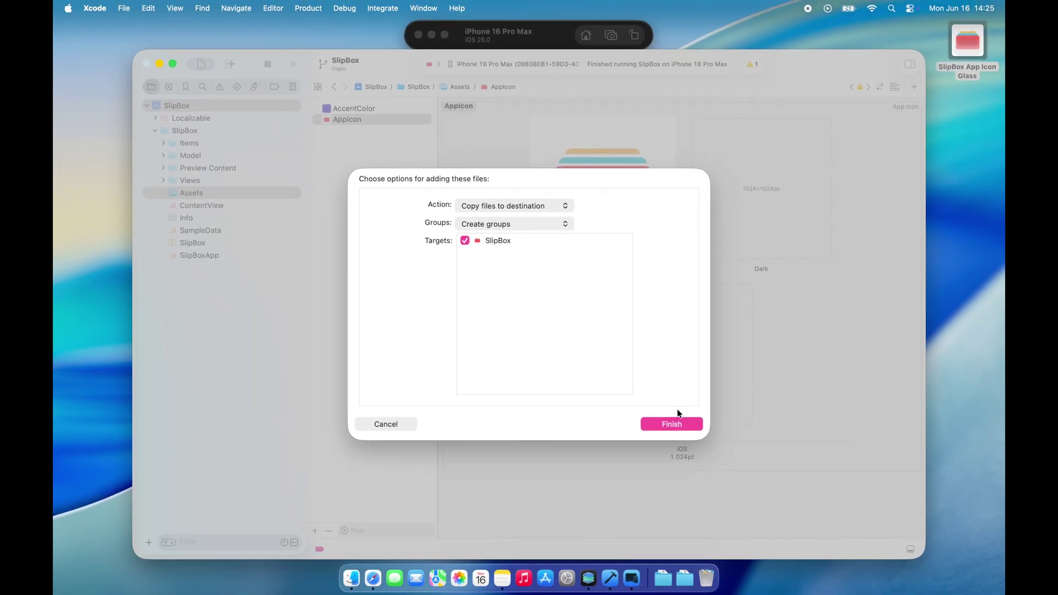
{"action": "left_click", "coordinate": [815, 549]}
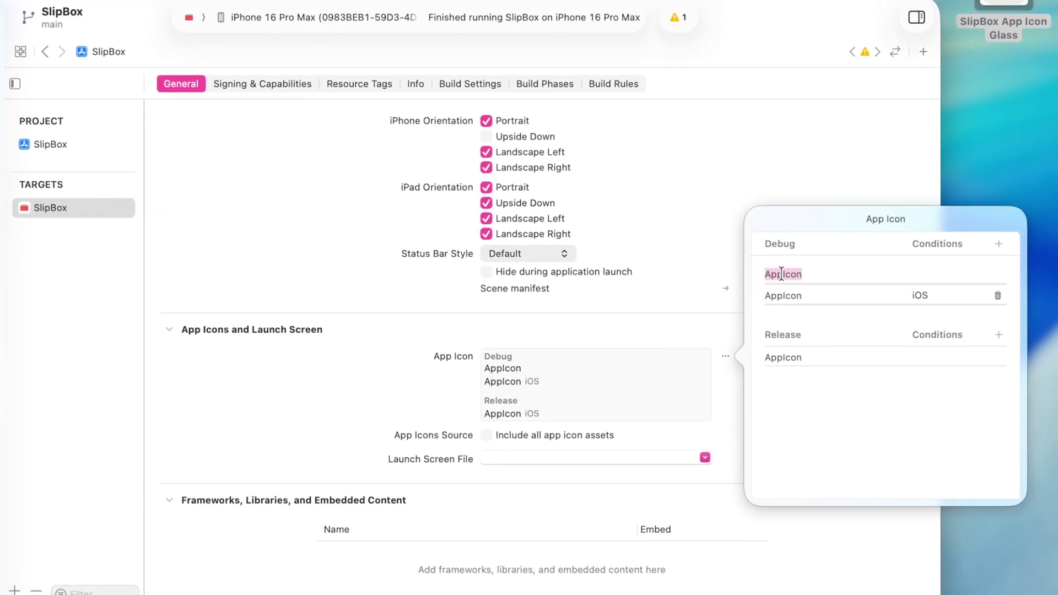
Step: Set the Debug app icon to 'SlipBox App Icon Glass' and include all app icon assets
{"action": "type", "text": "Slip"}
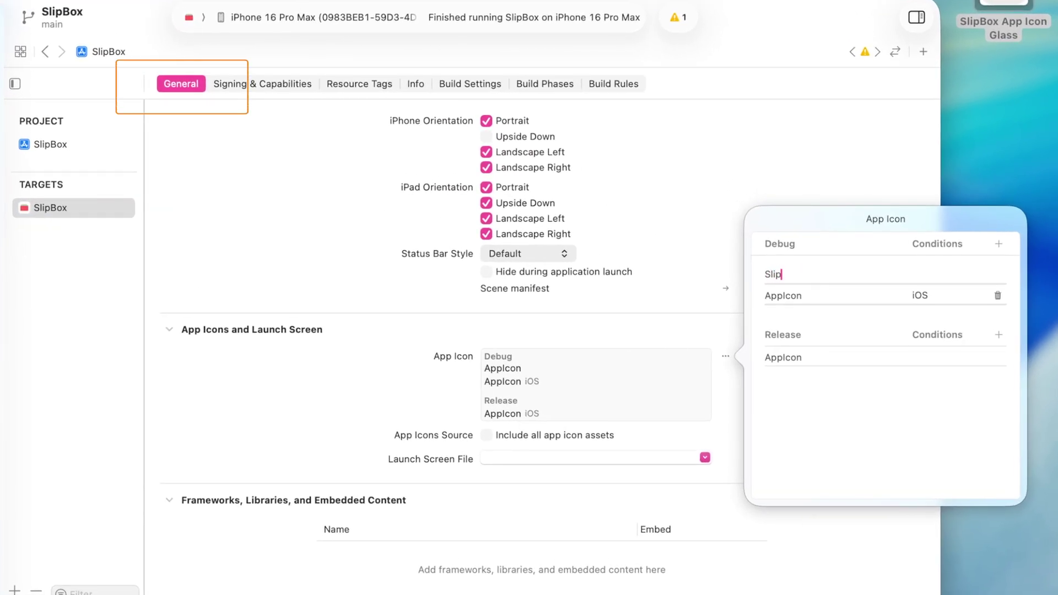
{"action": "type", "text": "Box"}
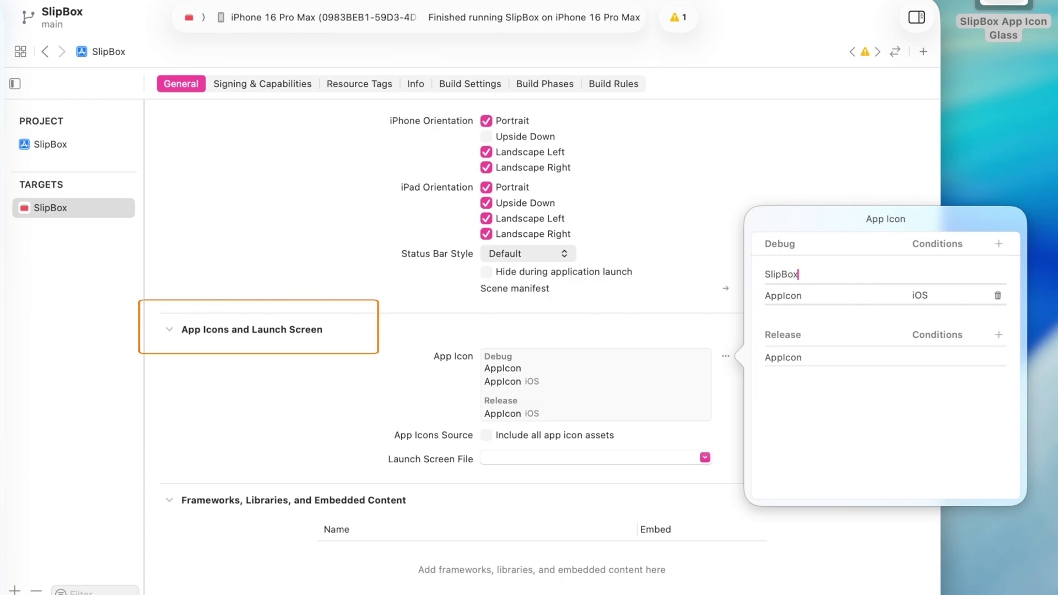
{"action": "type", "text": " App"}
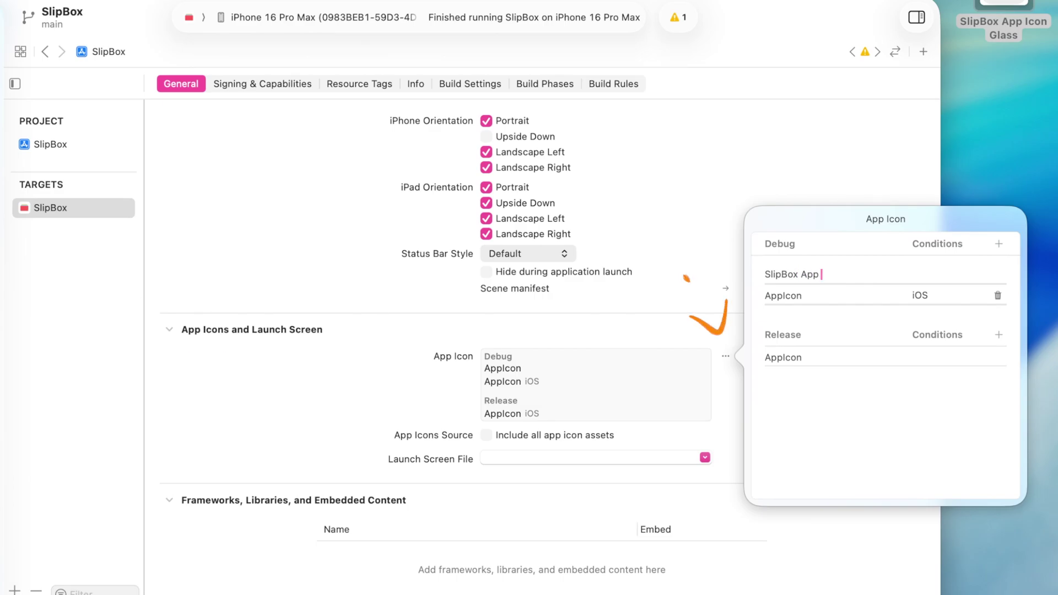
{"action": "type", "text": " Icon Cl"}
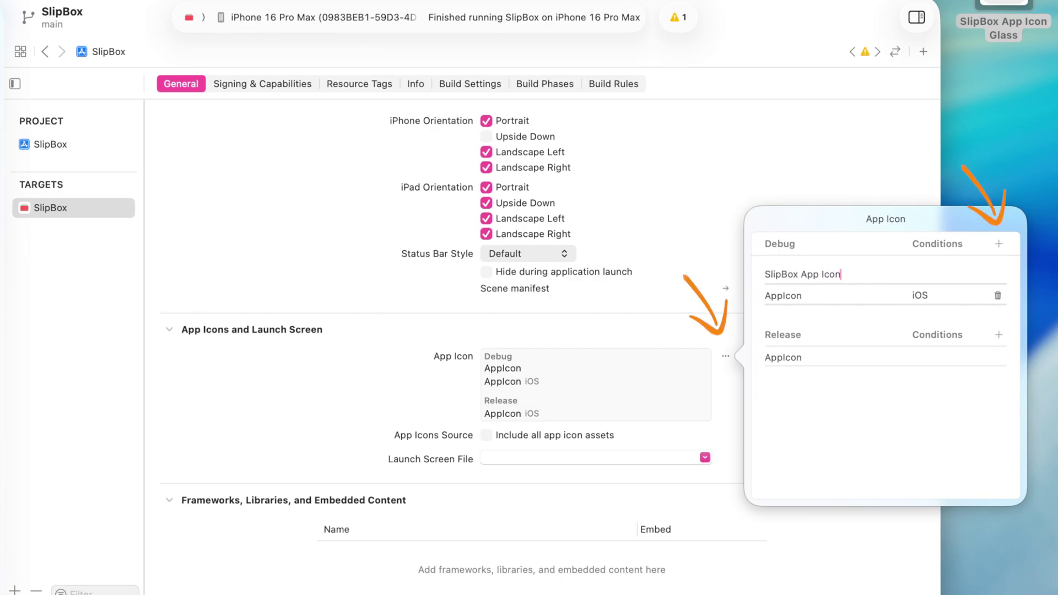
{"action": "key", "text": "BackSpace"}
{"action": "key", "text": "BackSpace"}
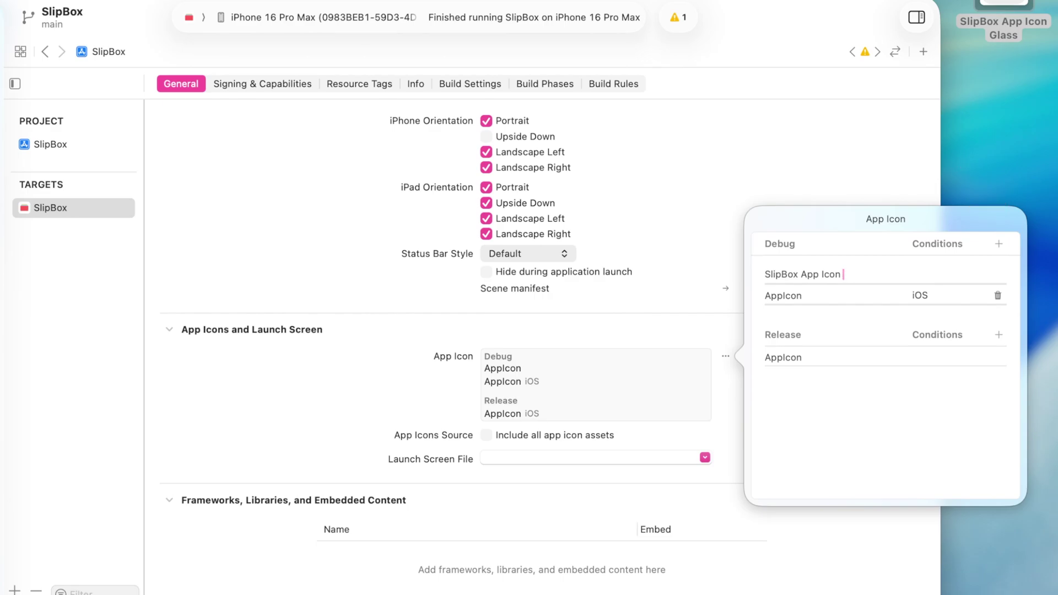
{"action": "type", "text": "Glass"}
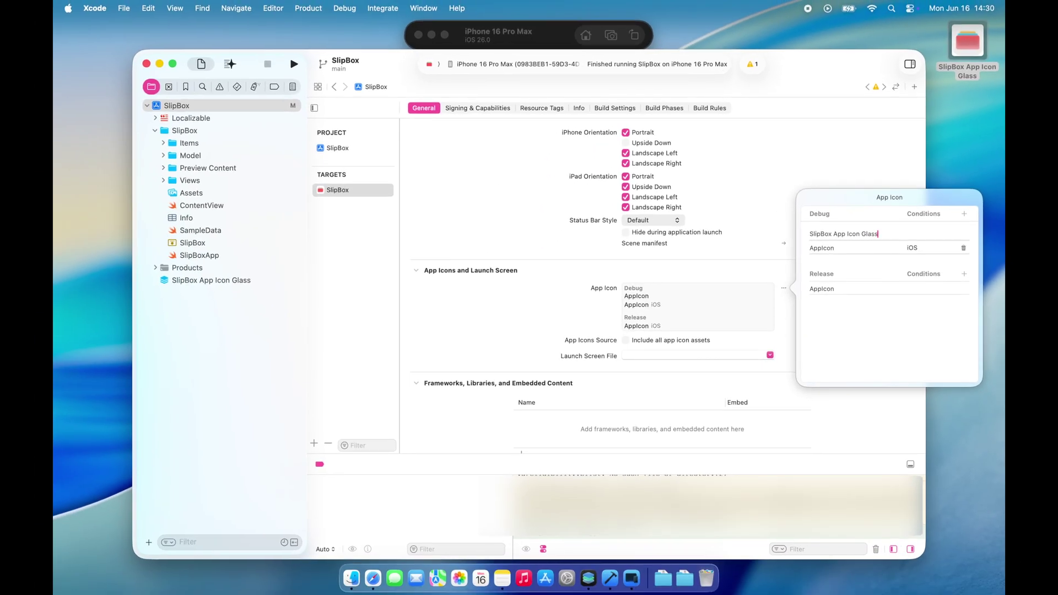
{"action": "key", "text": "Return"}
{"action": "left_click", "coordinate": [626, 340]}
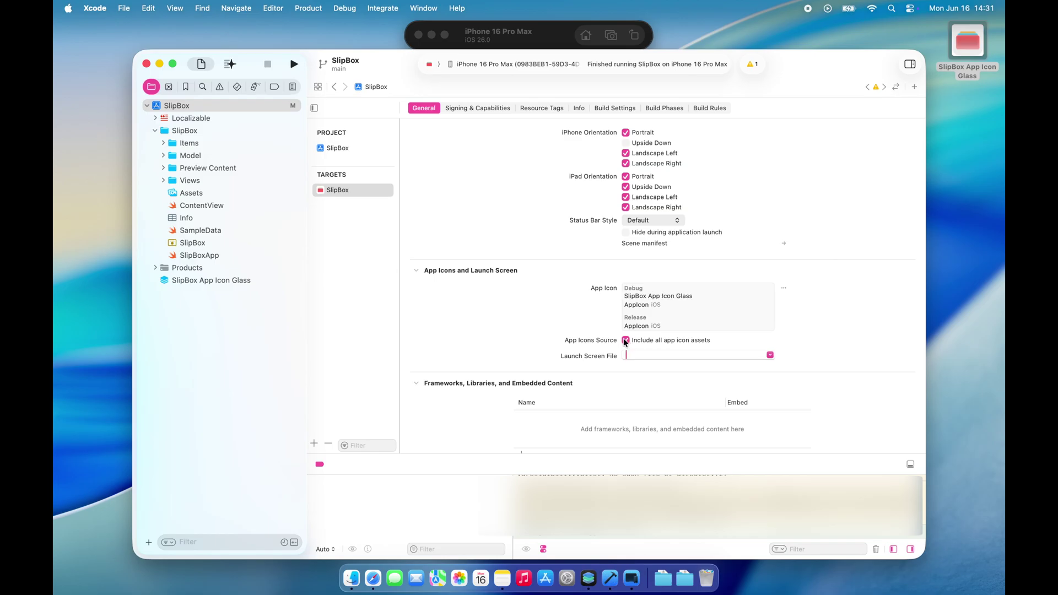
Step: Run SlipBox in the Simulator, swipe the note cards, and view the new home-screen icon
{"action": "left_click", "coordinate": [293, 64]}
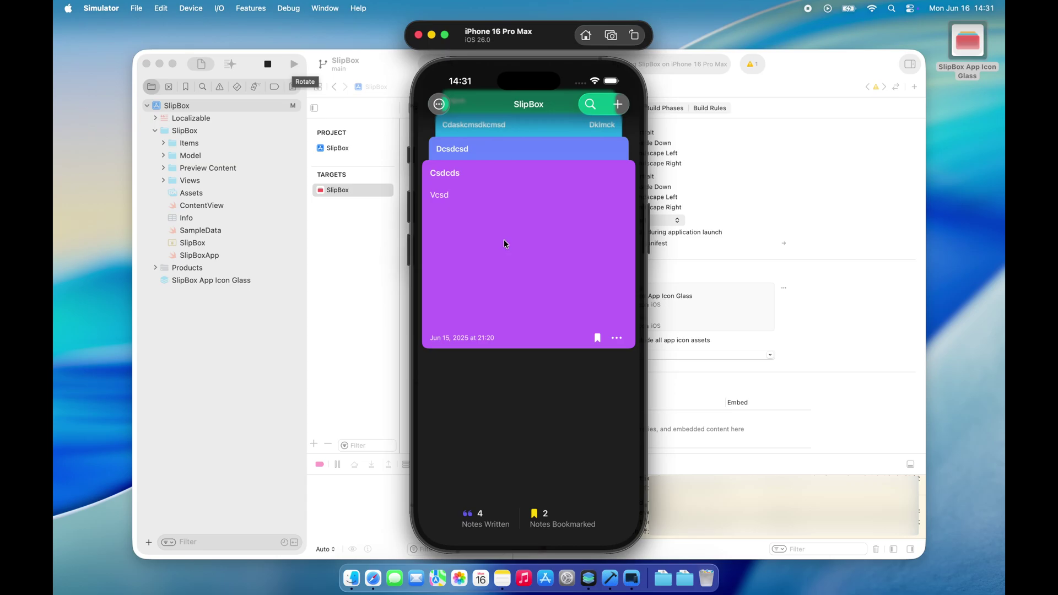
{"action": "left_click_drag", "start_coordinate": [504, 239], "coordinate": [515, 185]}
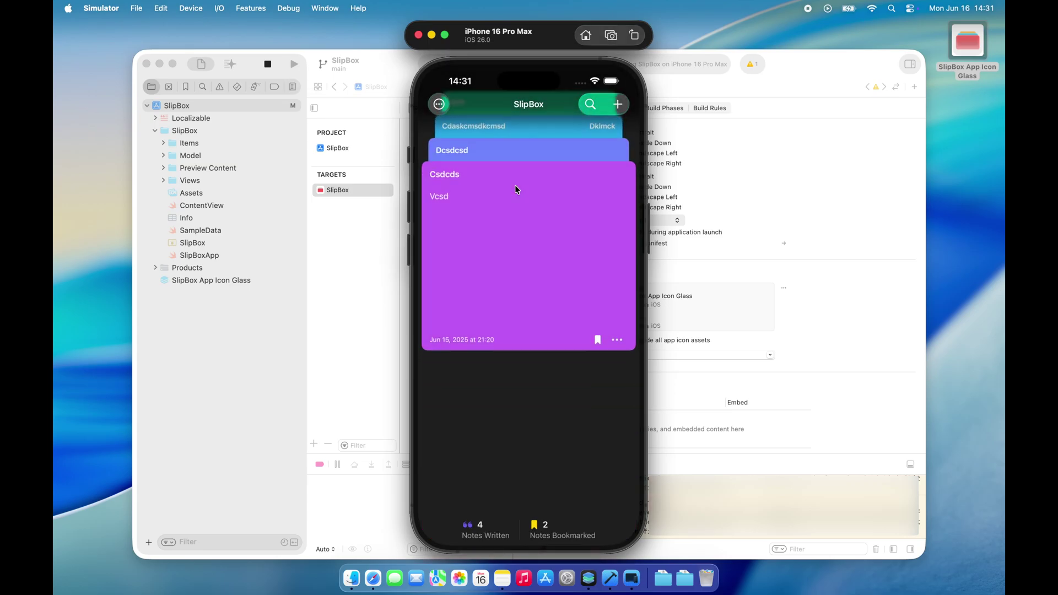
{"action": "left_click", "coordinate": [586, 37]}
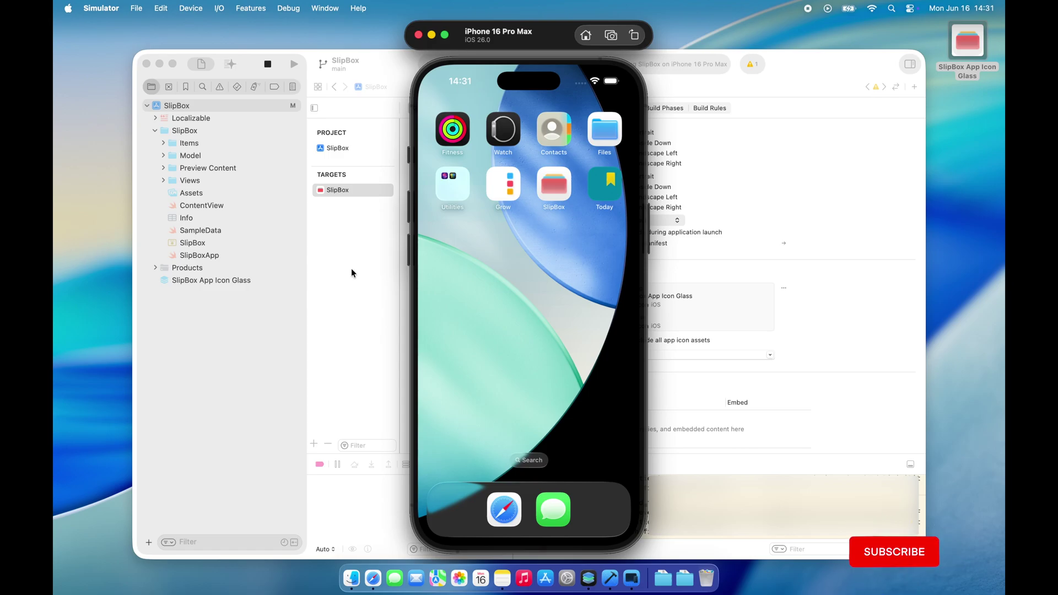
{"action": "left_click", "coordinate": [352, 270]}
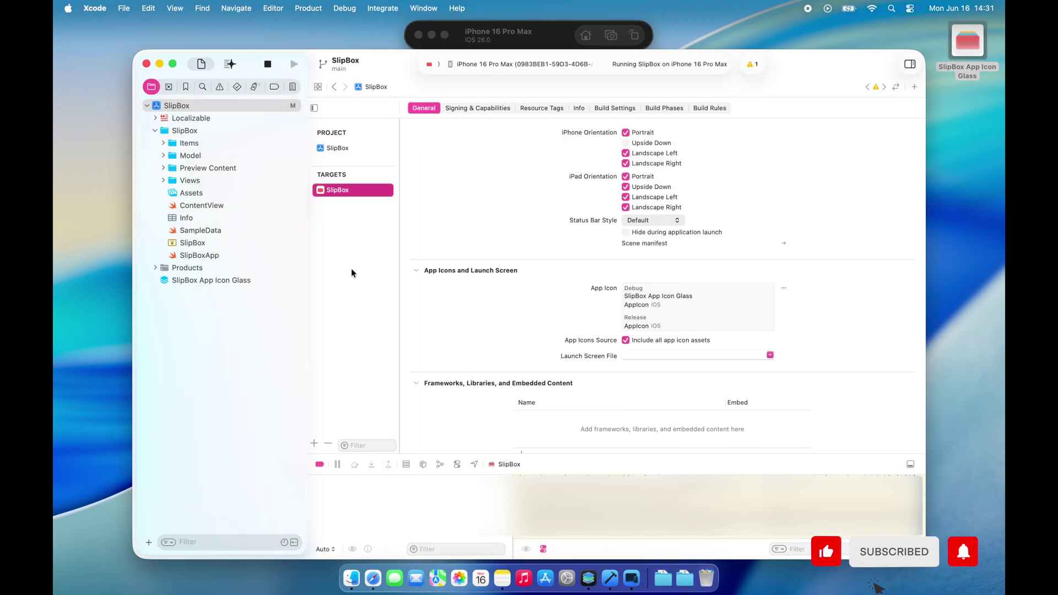